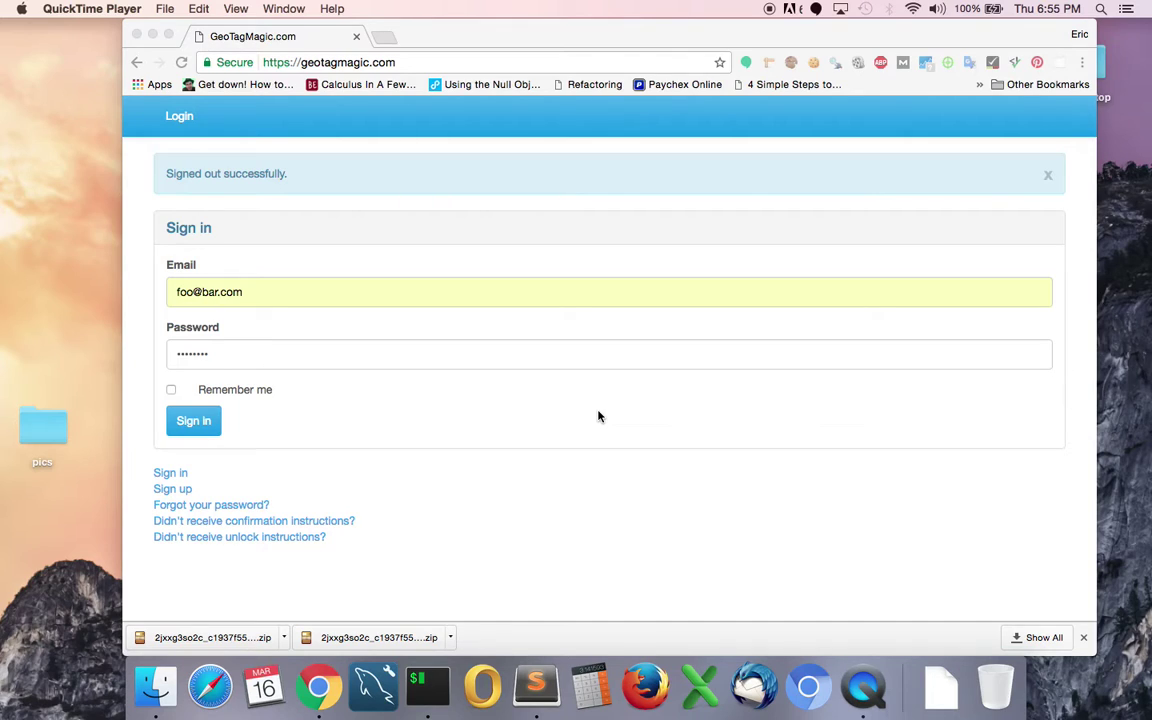
- Open the pics folder of horse images, then sign in on the GeoTagMagic login page
double_click(48, 428)
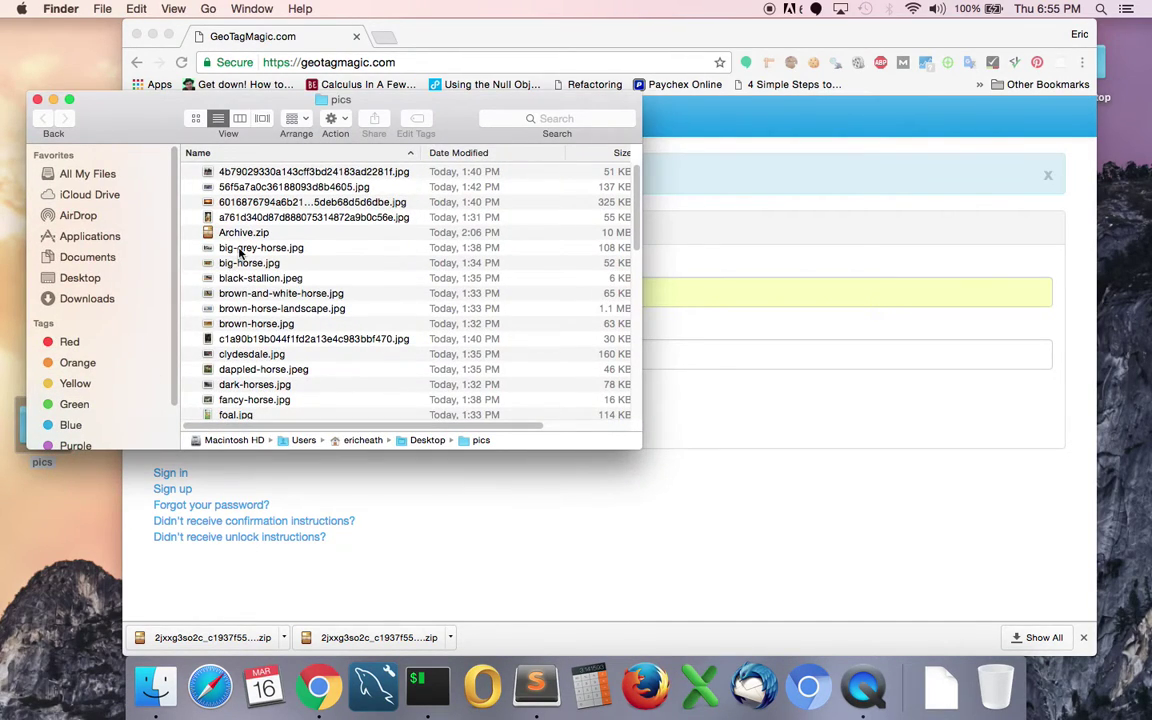
left_click(833, 231)
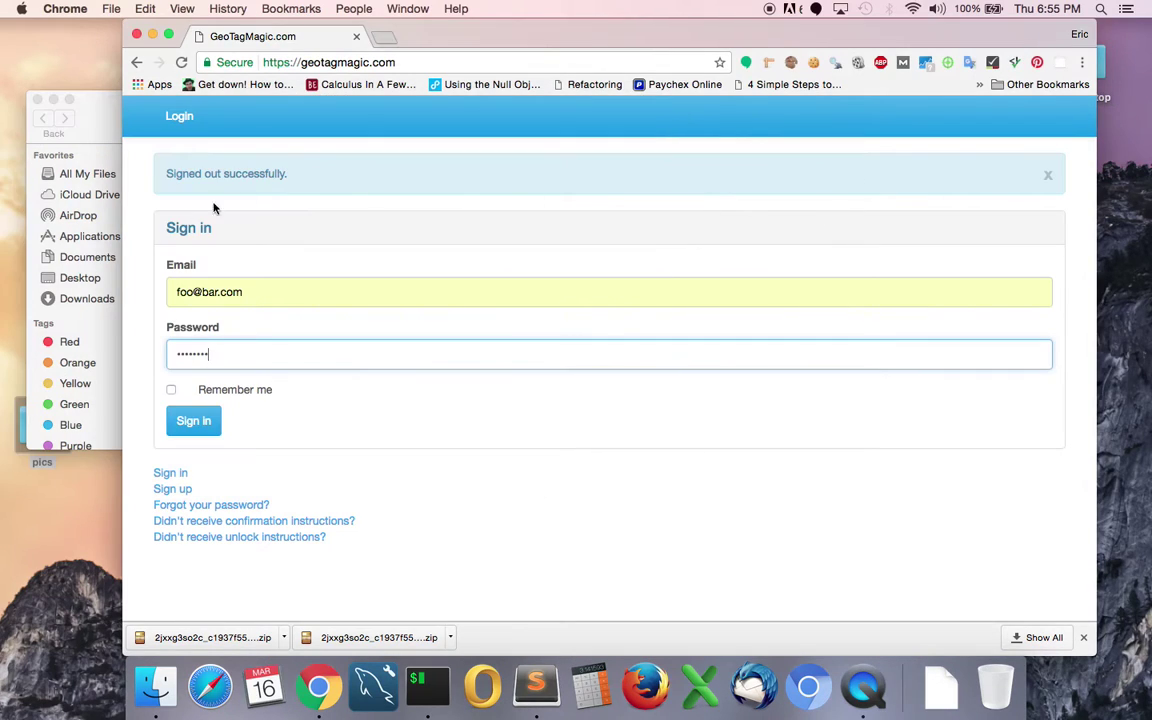
left_click(187, 423)
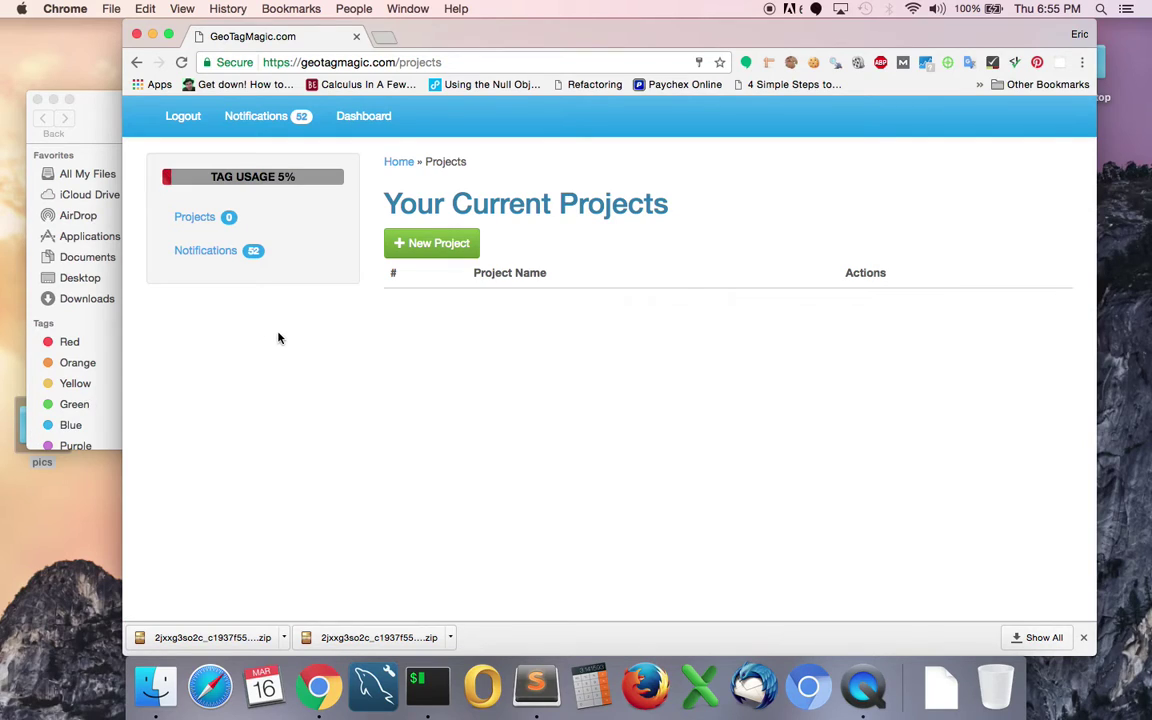
- Start a new project titled 'Horse Ranch'
left_click(432, 247)
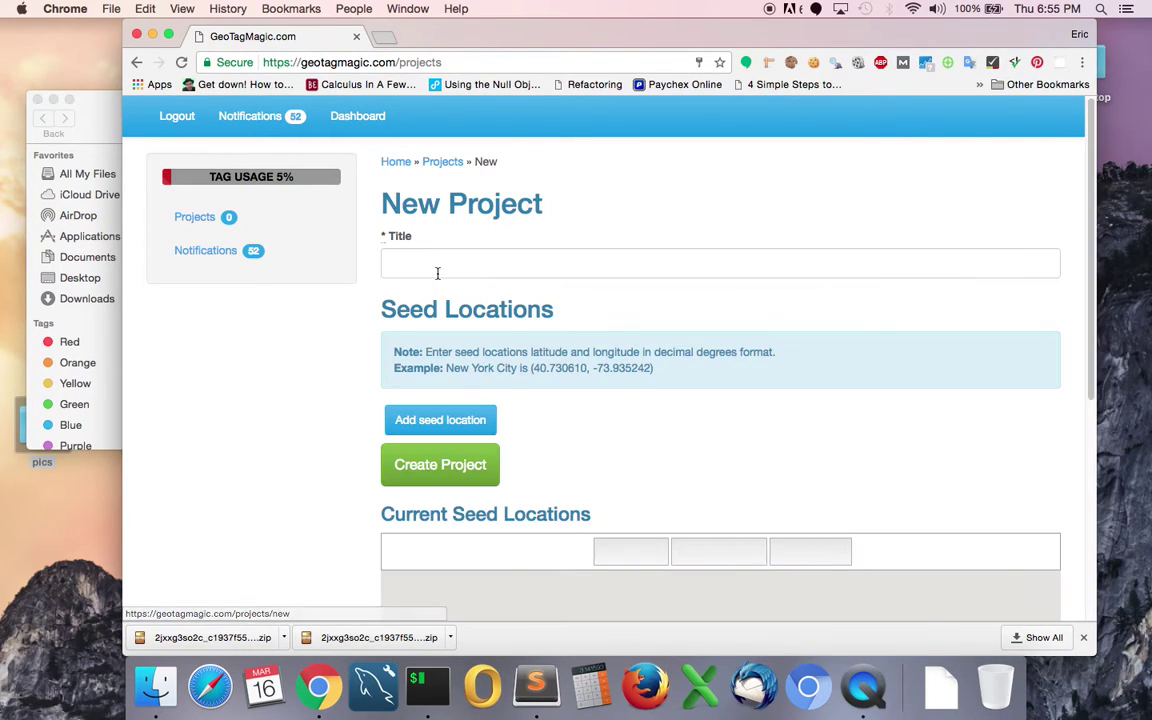
left_click(452, 259)
type("H")
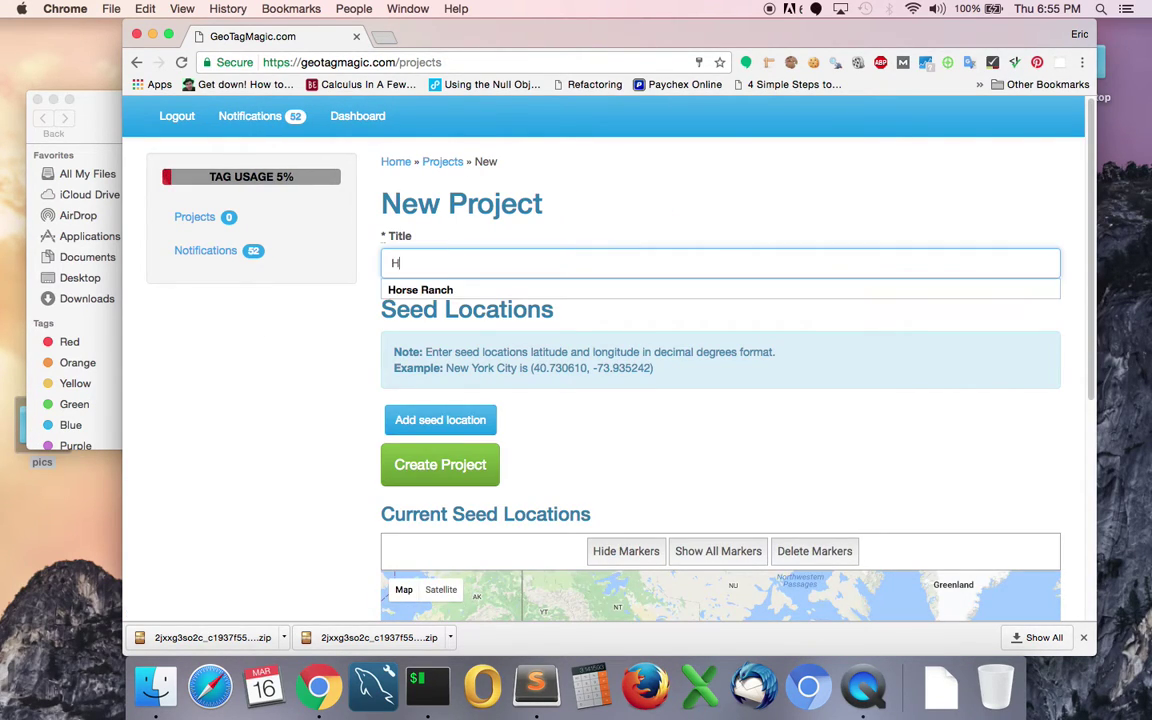
type("orse")
key("Down")
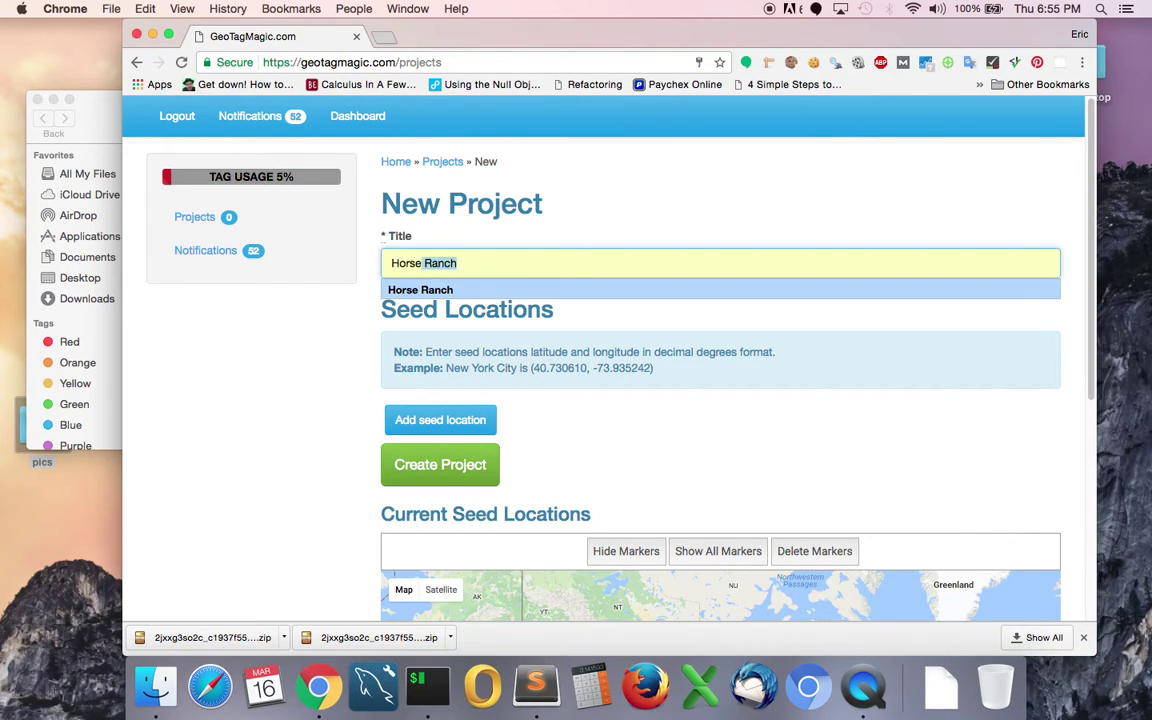
key("Return")
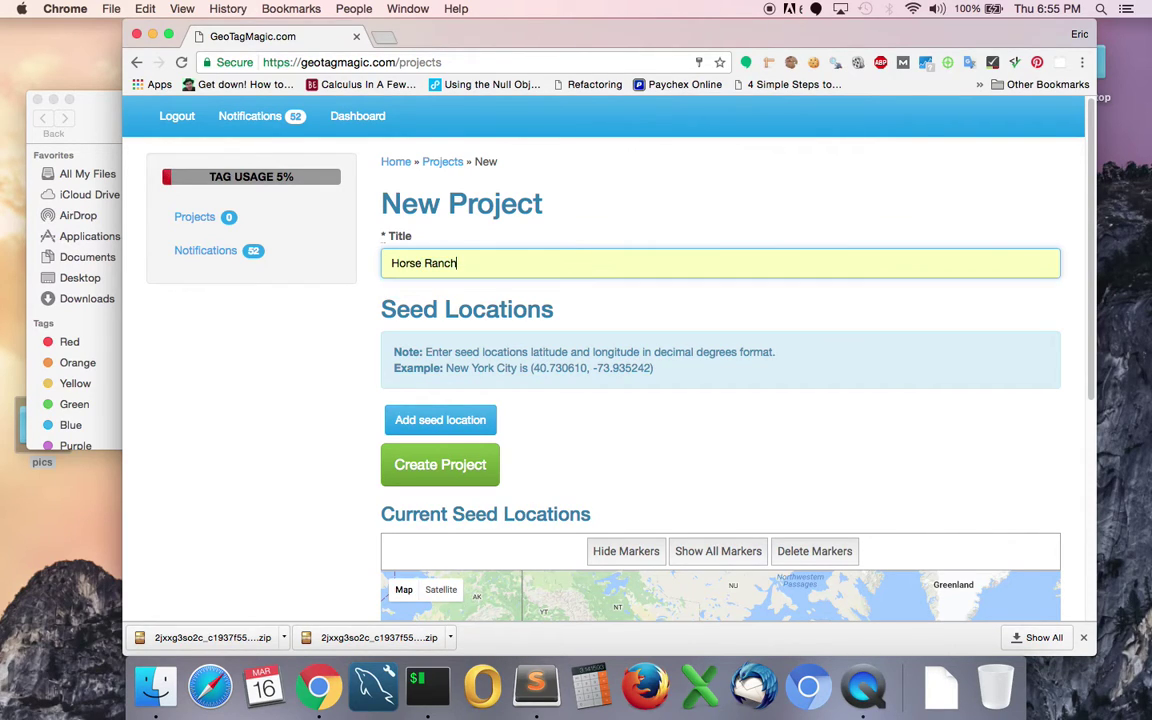
left_click(259, 383)
- Add and then remove an empty seed location entry, bringing the seed-locations map into view
scroll(259, 384, "down", 2)
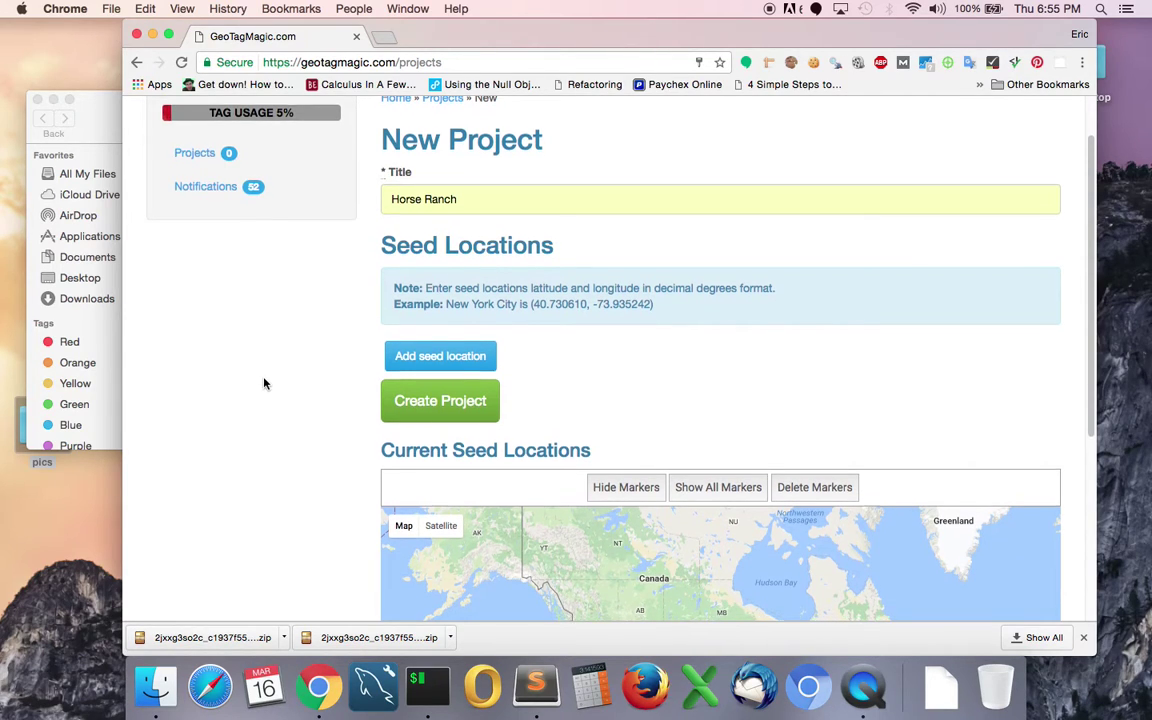
scroll(262, 385, "down", 2)
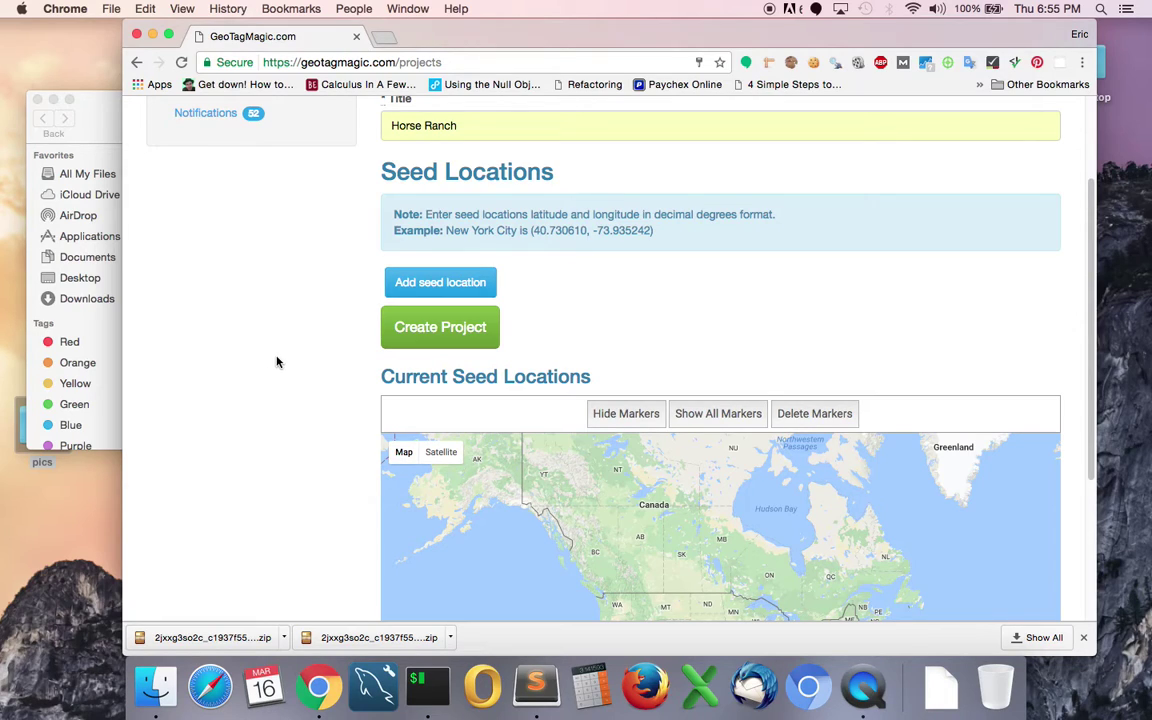
left_click(417, 286)
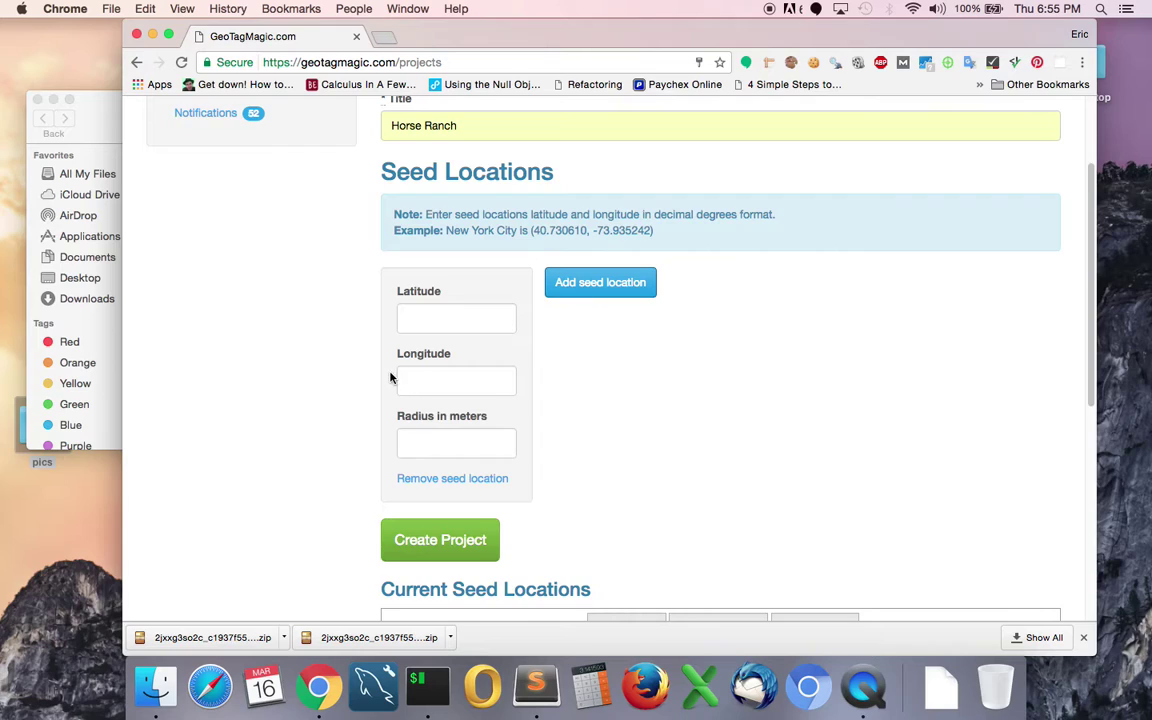
left_click(448, 484)
scroll(345, 380, "down", 5)
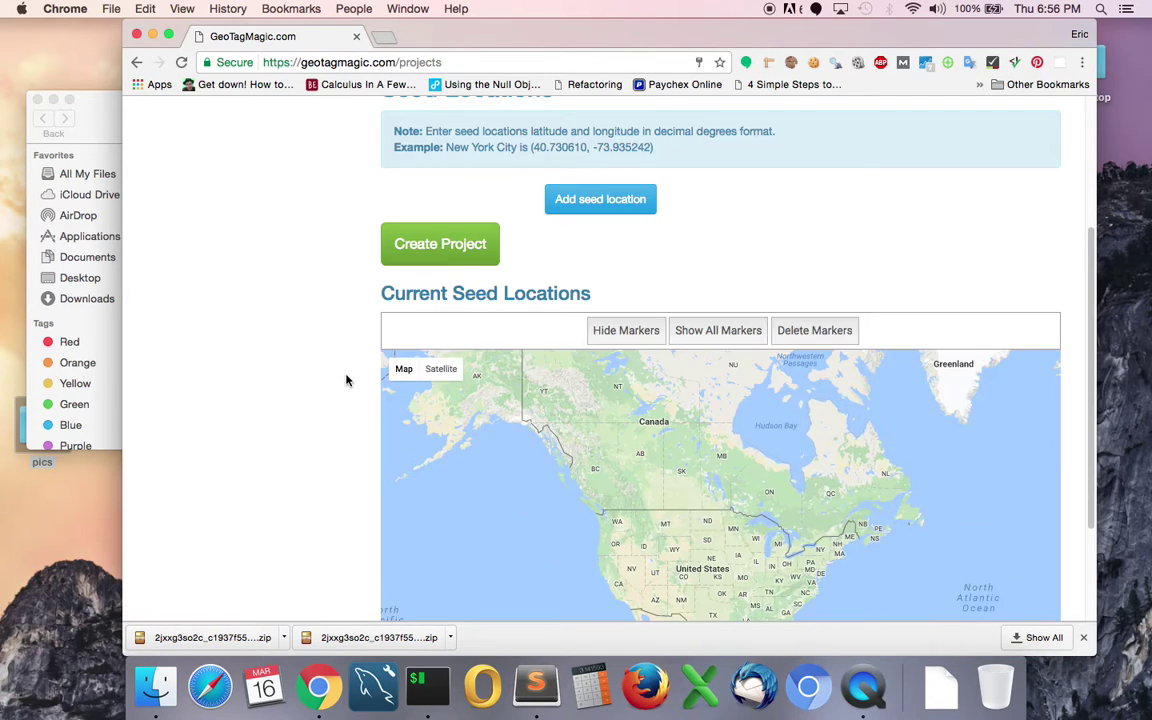
- Zoom the map into central Oklahoma and drop six seed markers near Watonga
scroll(705, 366, "up", 5)
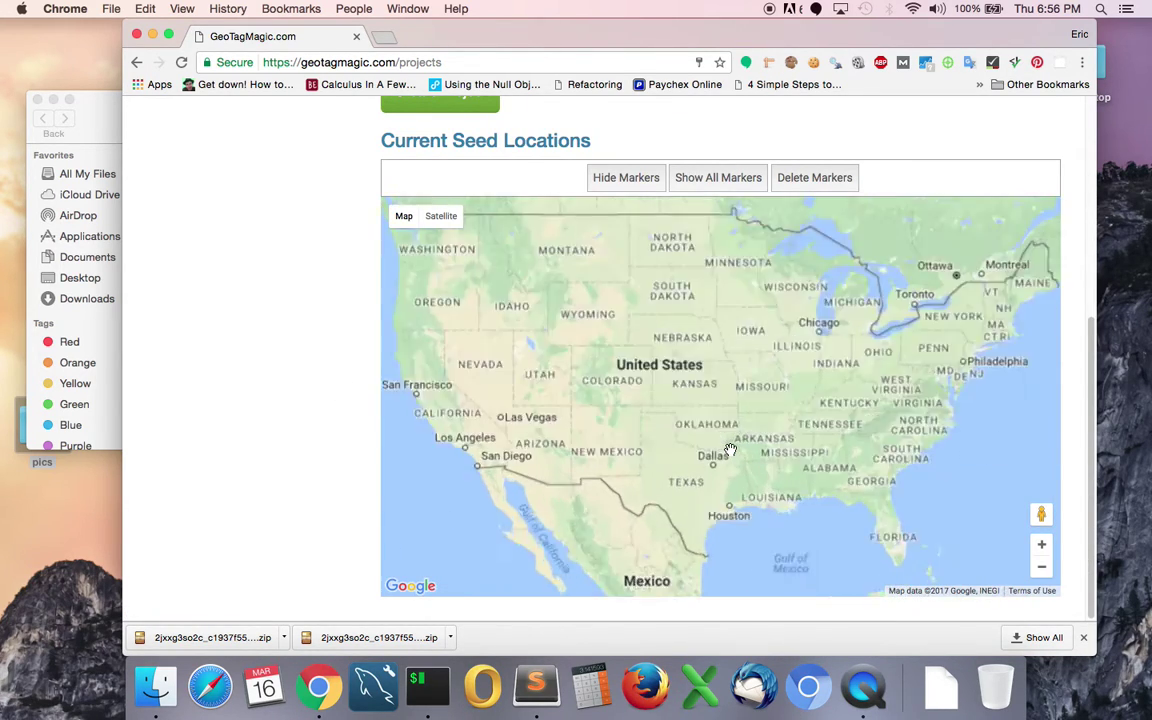
double_click(753, 419)
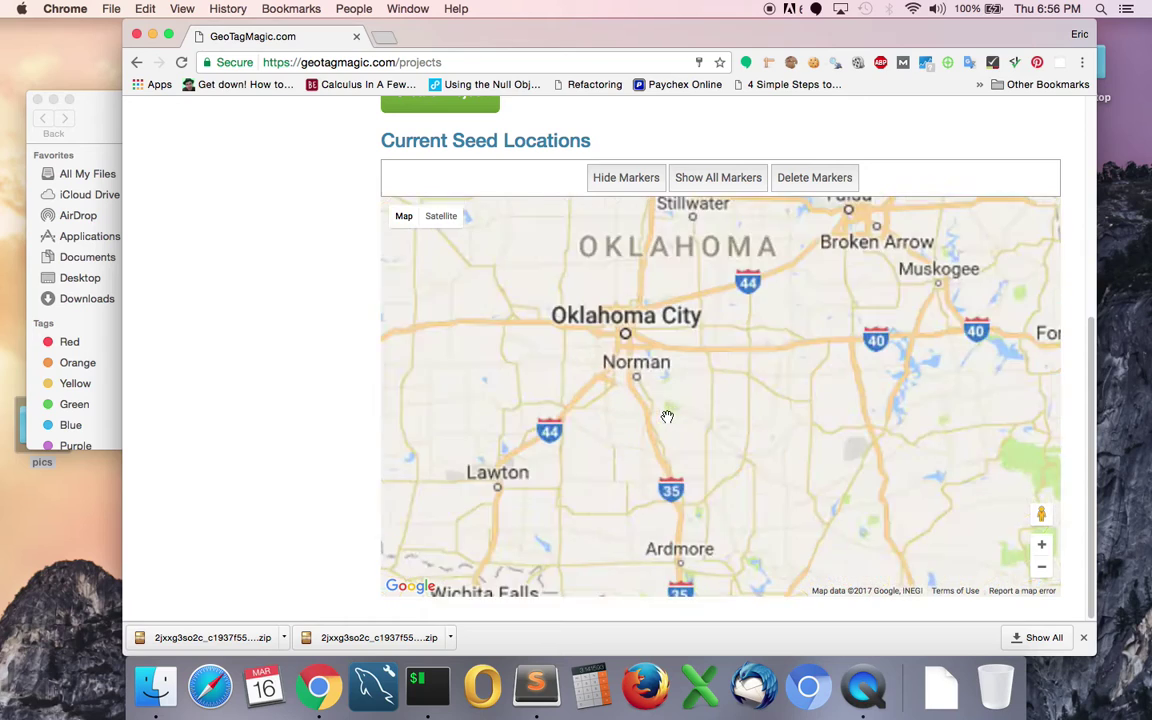
left_click_drag(530, 437, 627, 437)
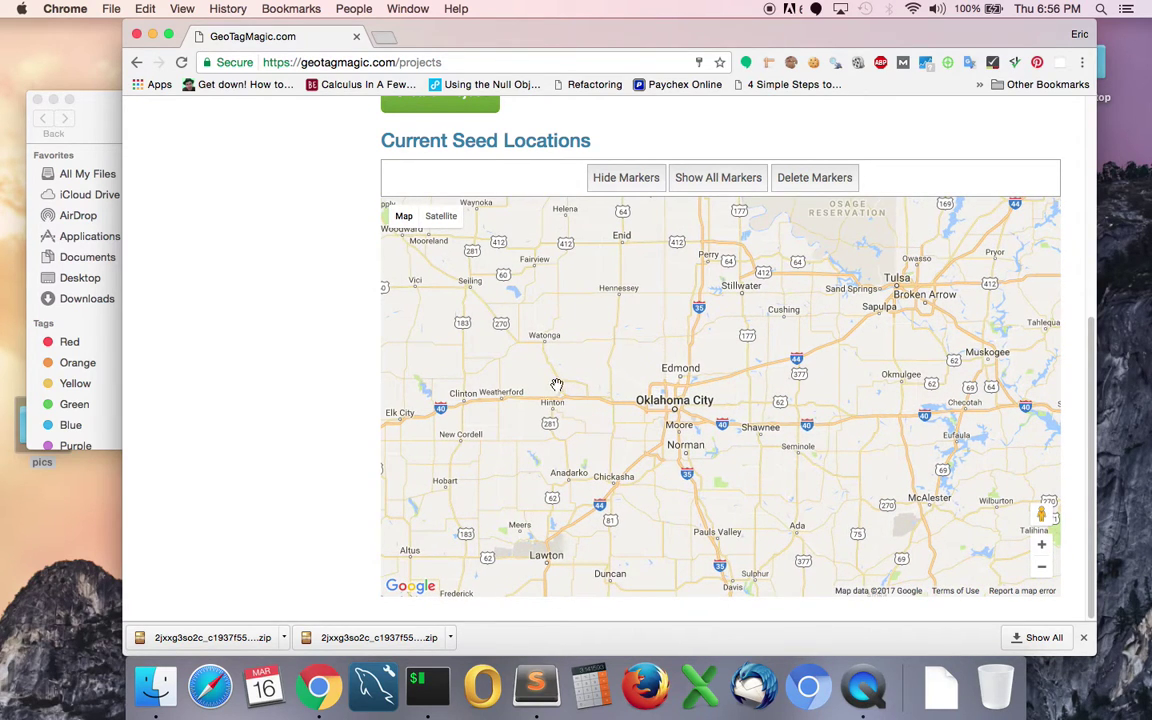
left_click(578, 352)
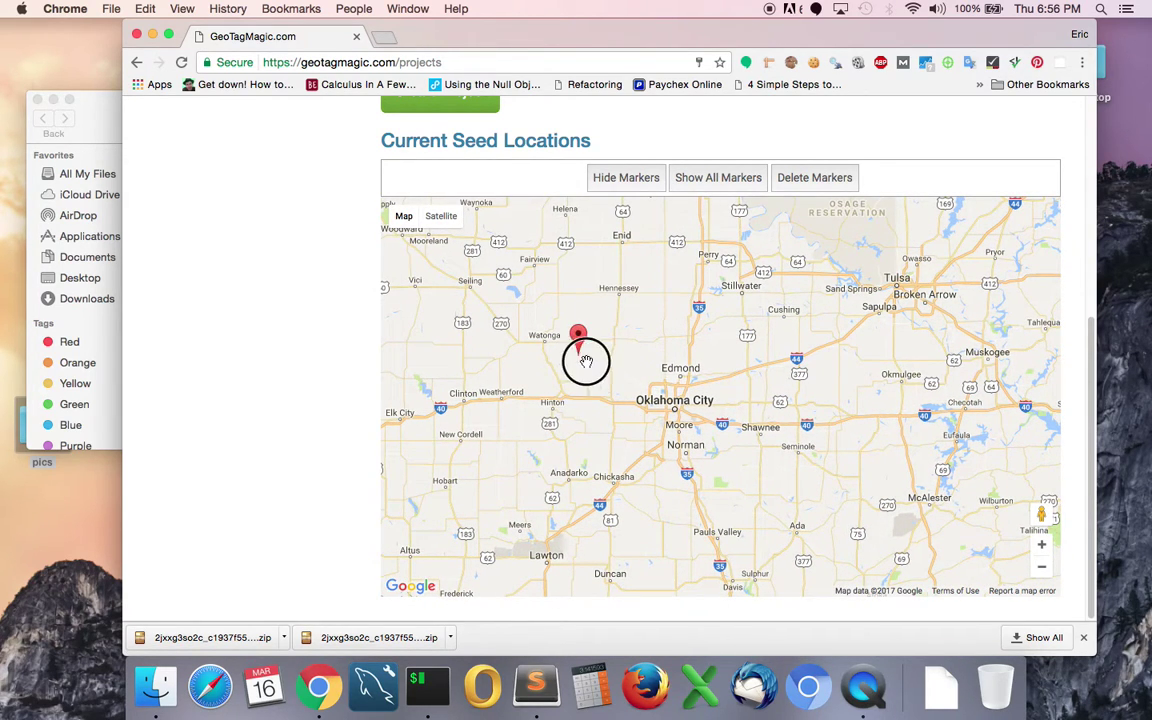
left_click(586, 357)
left_click(591, 362)
left_click(571, 380)
left_click(586, 380)
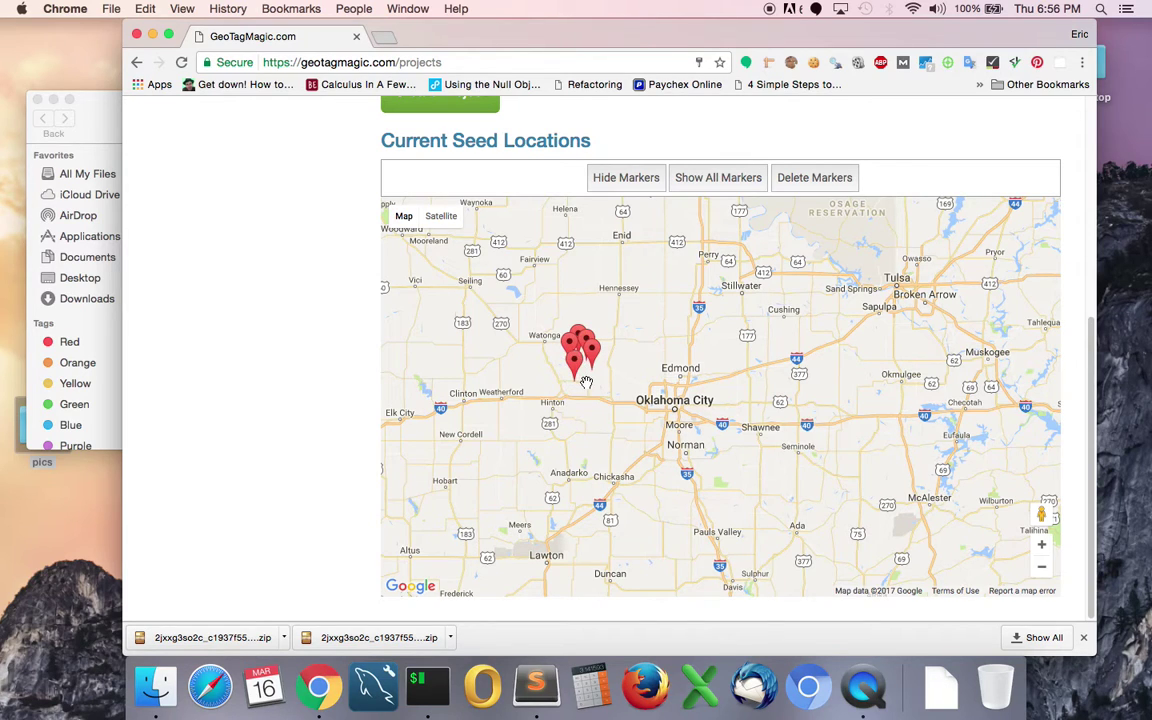
left_click(589, 362)
- Recenter on the cluster and add six more seed markers around and east of Calumet
scroll(594, 372, "up", 2)
scroll(594, 372, "up", 3)
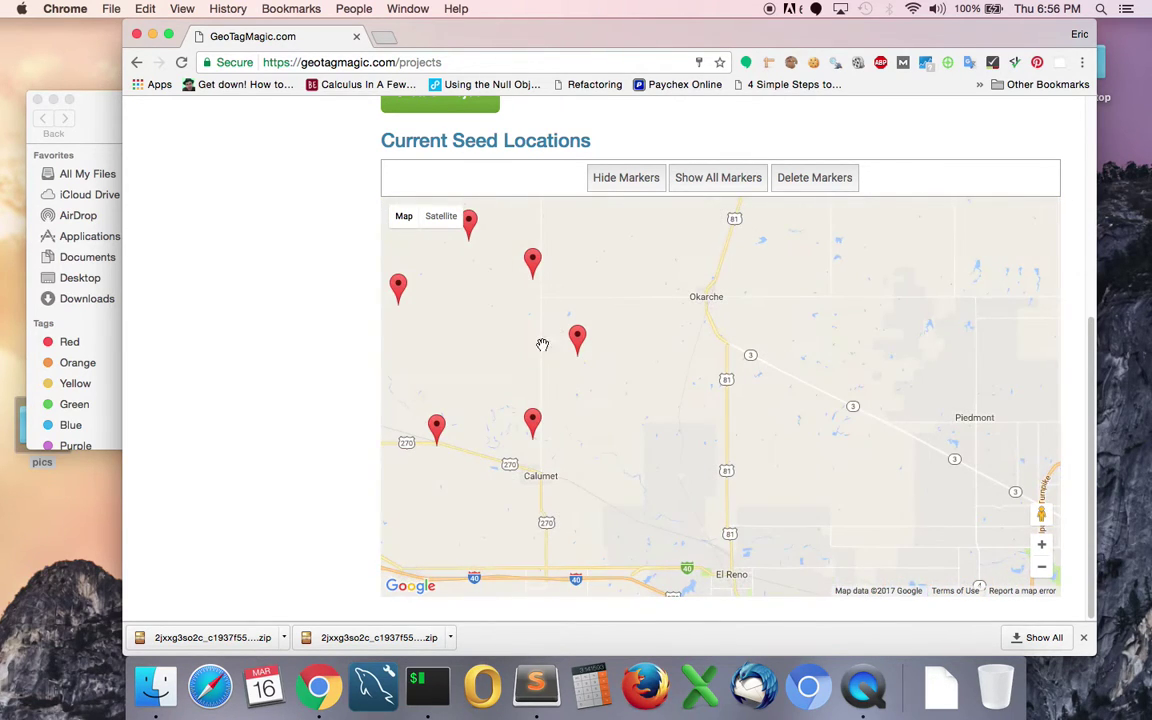
mouse_move(468, 329)
left_mouse_down()
mouse_move(641, 319)
mouse_move(630, 360)
left_mouse_up()
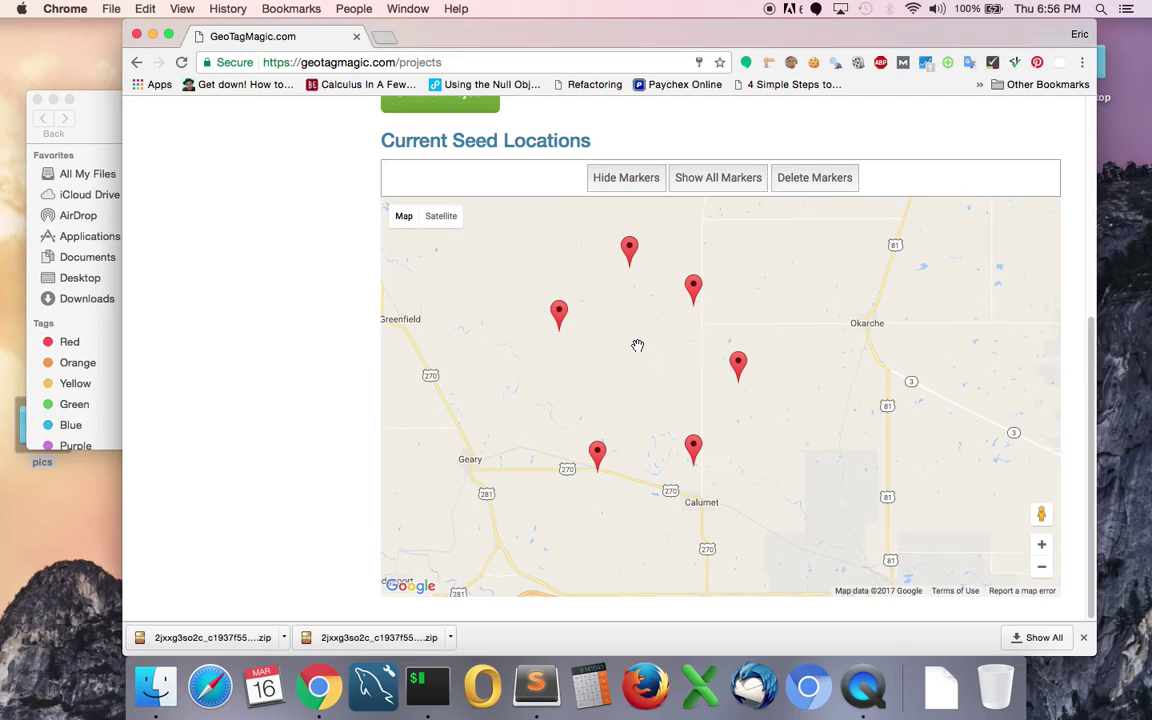
left_click(636, 341)
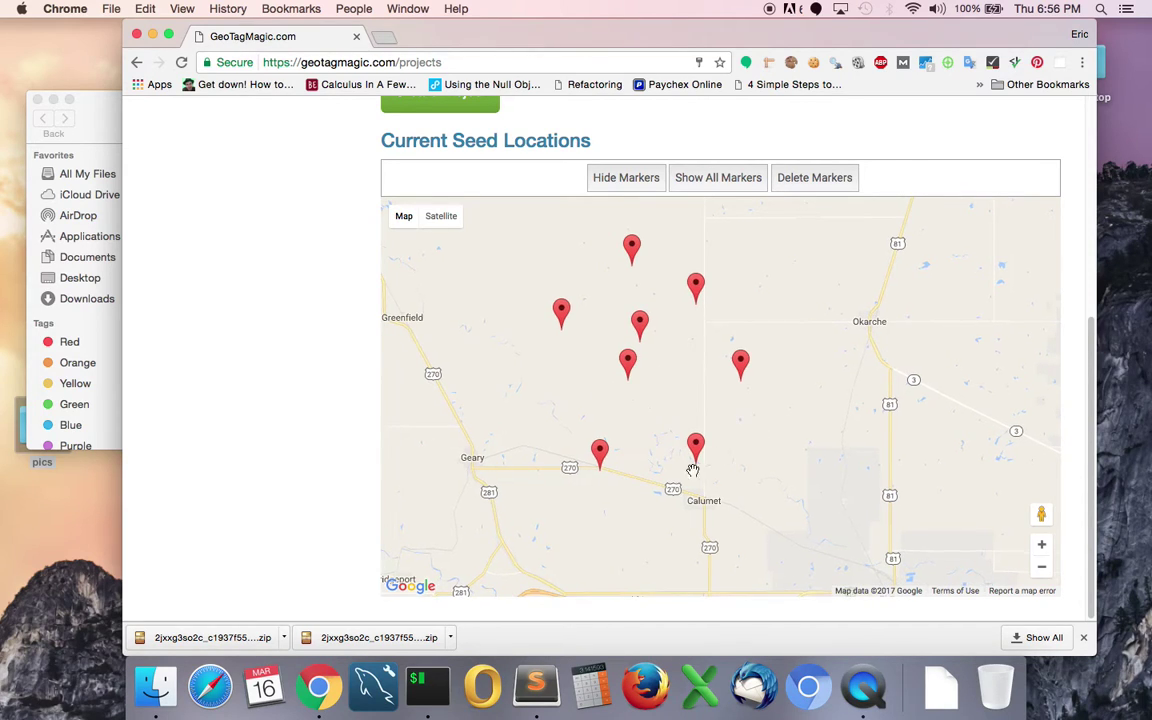
left_click(627, 466)
left_click(634, 494)
left_click(638, 528)
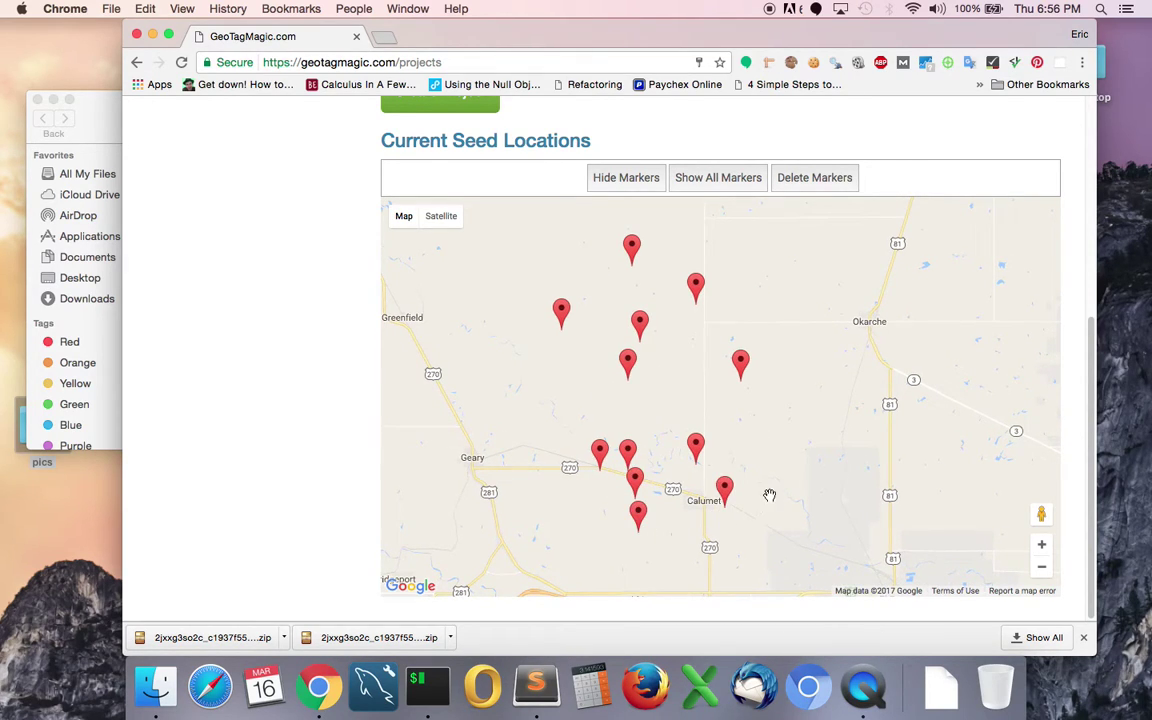
left_click(726, 503)
left_click(772, 485)
- Pan east and add five final seed markers east of Calumet
left_click_drag(758, 515, 826, 508)
left_click(887, 503)
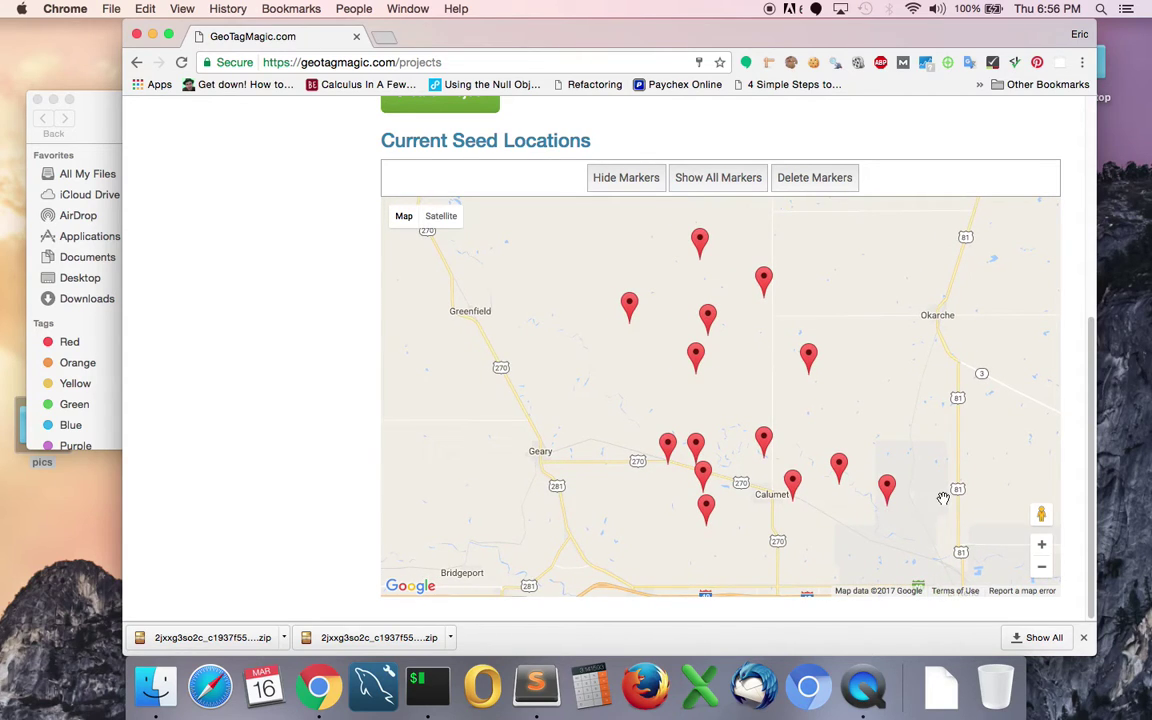
left_click(942, 494)
left_click(1006, 470)
left_click(946, 443)
left_click(986, 431)
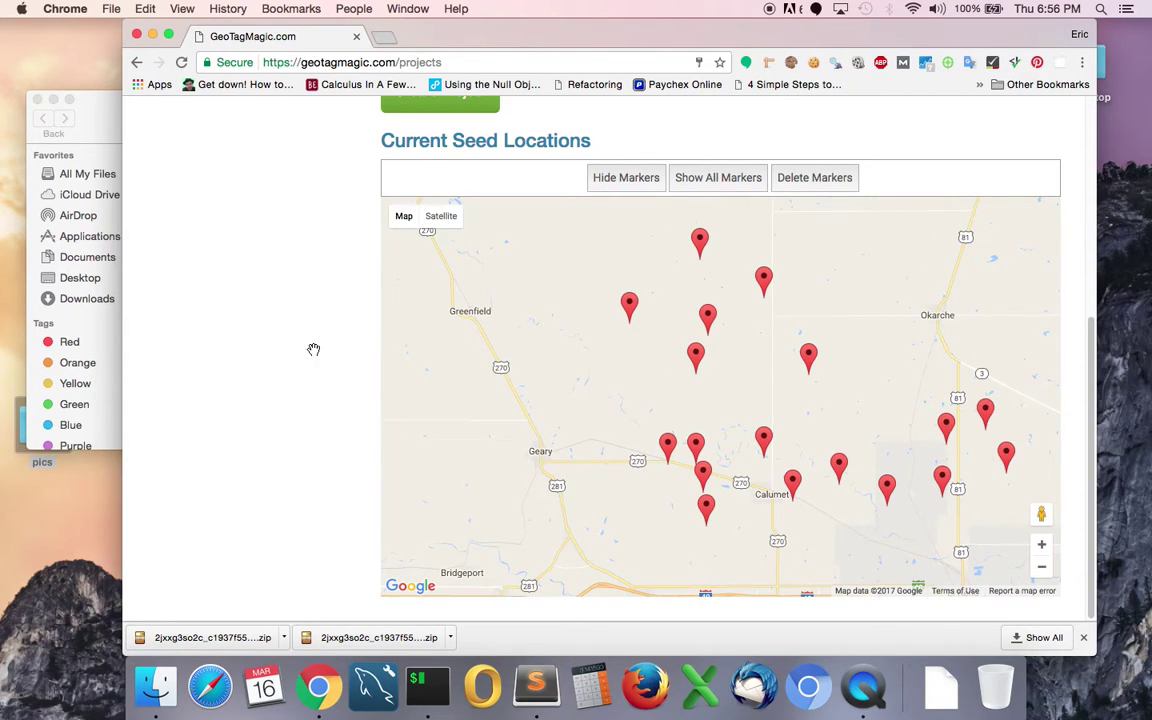
scroll(250, 363, "up", 1)
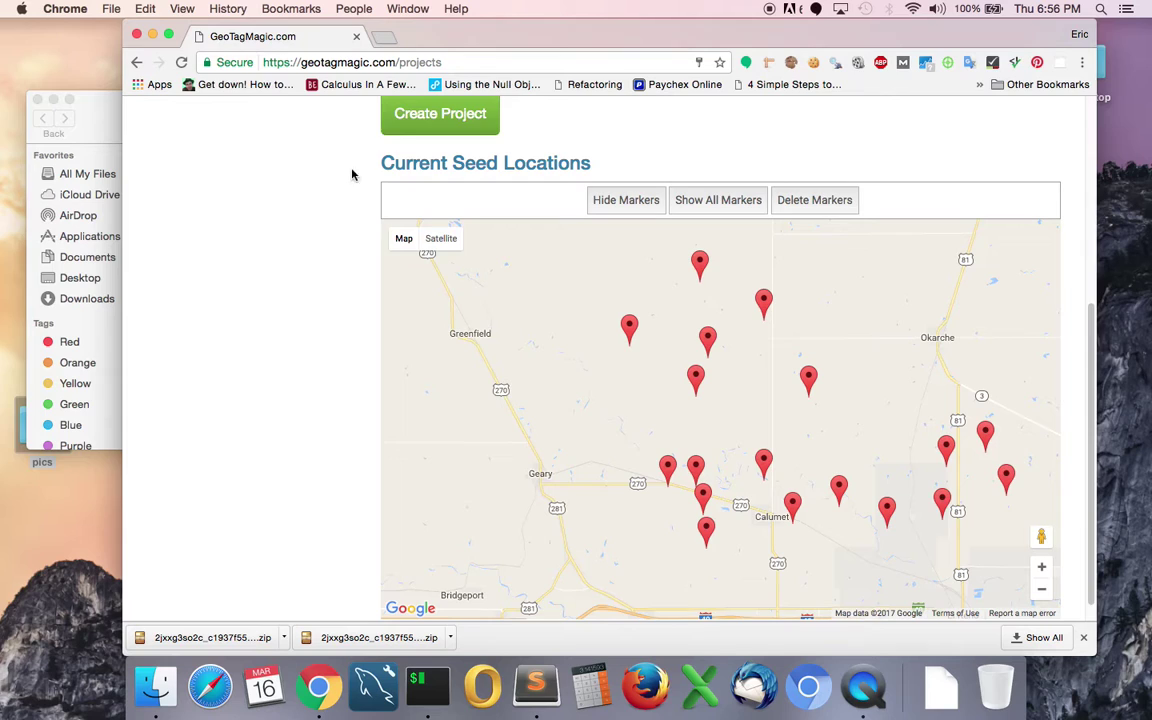
- Create the Horse Ranch project and go to its Upload Photos page
left_click(408, 116)
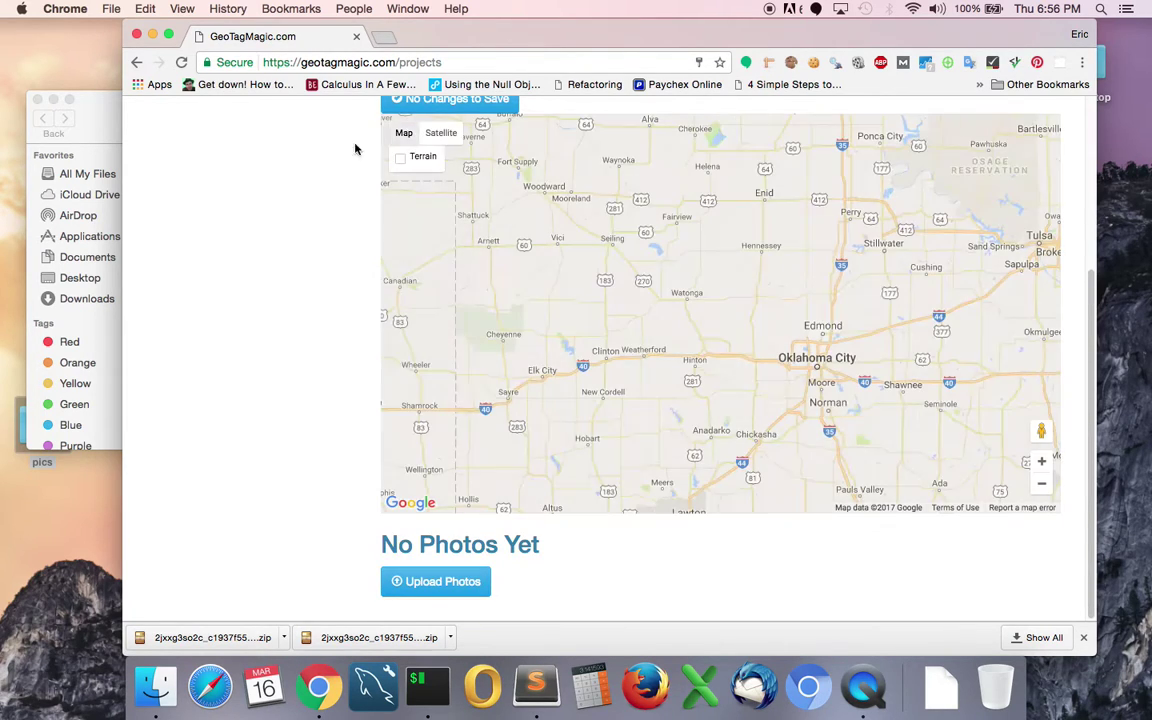
scroll(324, 216, "up", 5)
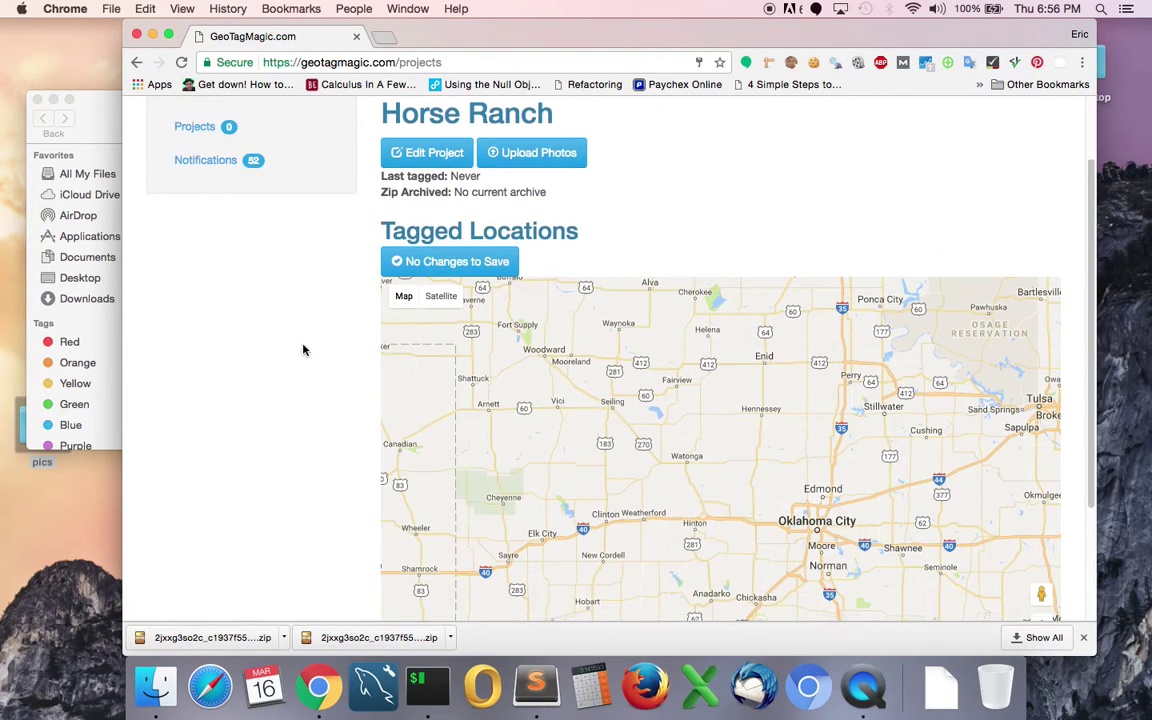
scroll(304, 349, "down", 1)
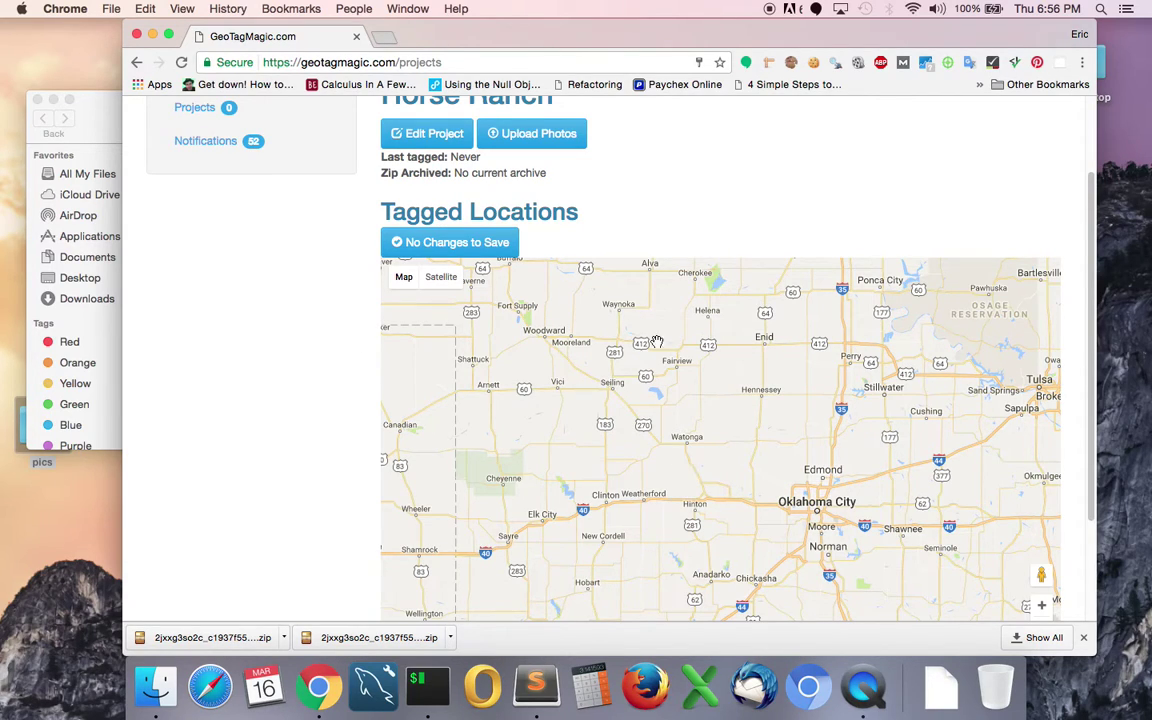
left_click(533, 140)
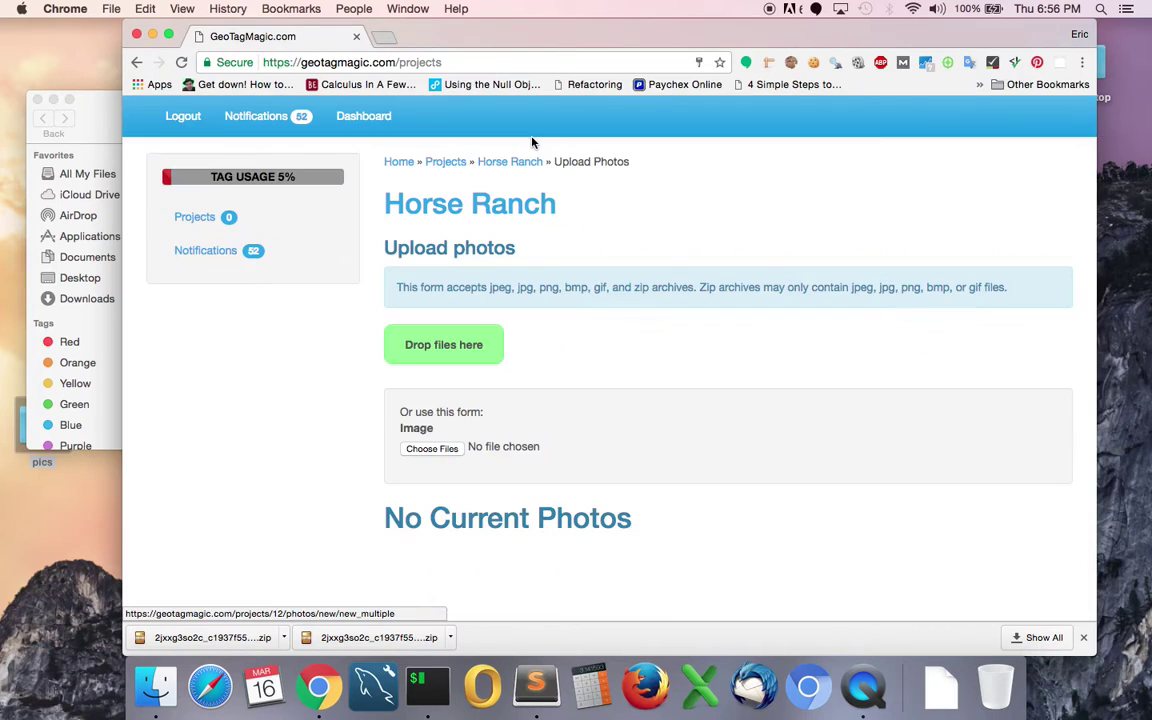
- Drag Archive.zip from the pics folder onto the Horse Ranch upload page, then return to Chrome
left_click(99, 99)
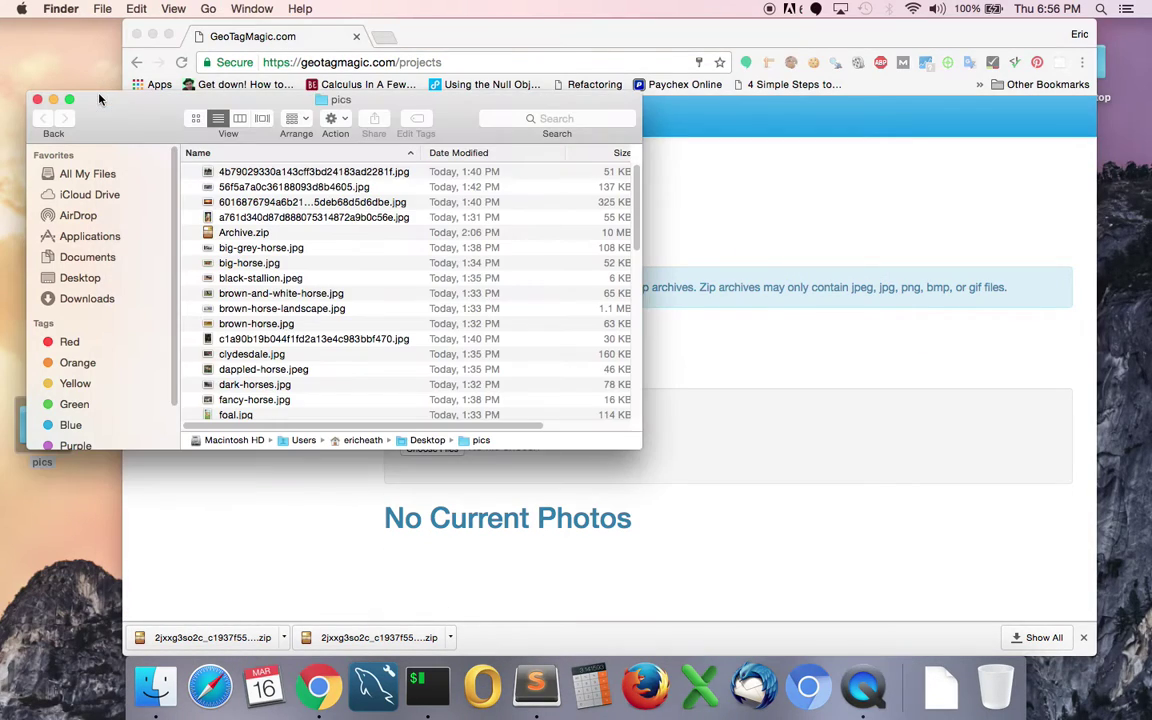
left_click(231, 234)
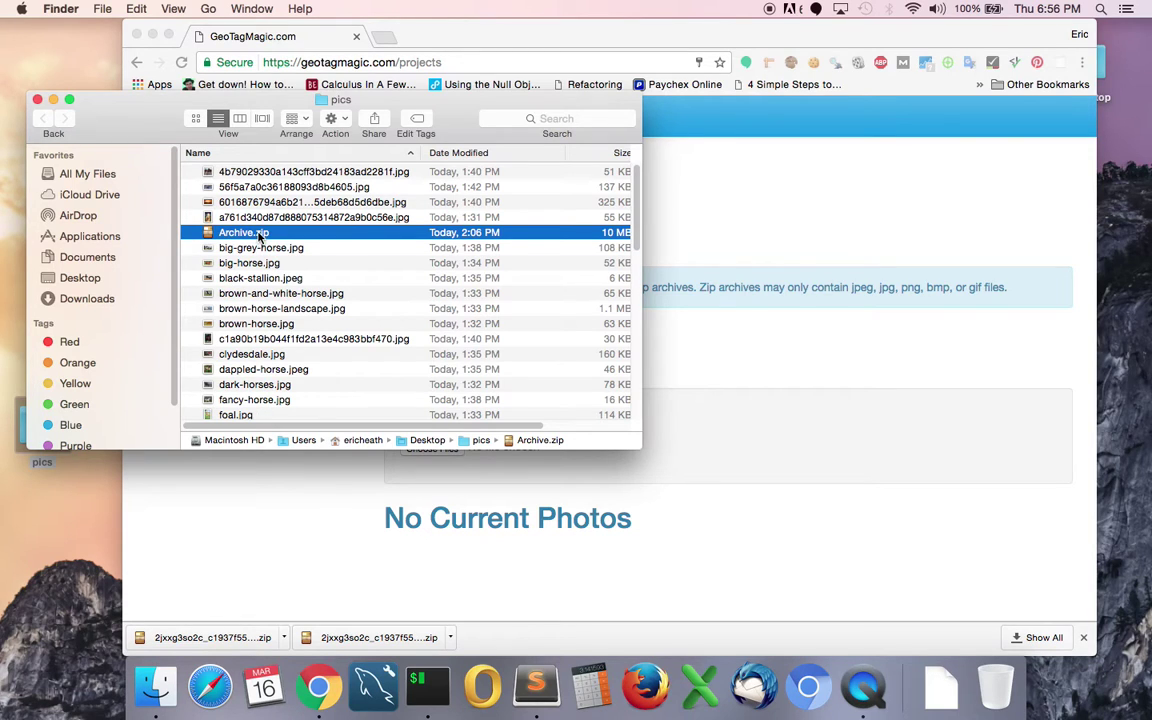
left_click_drag(260, 234, 725, 400)
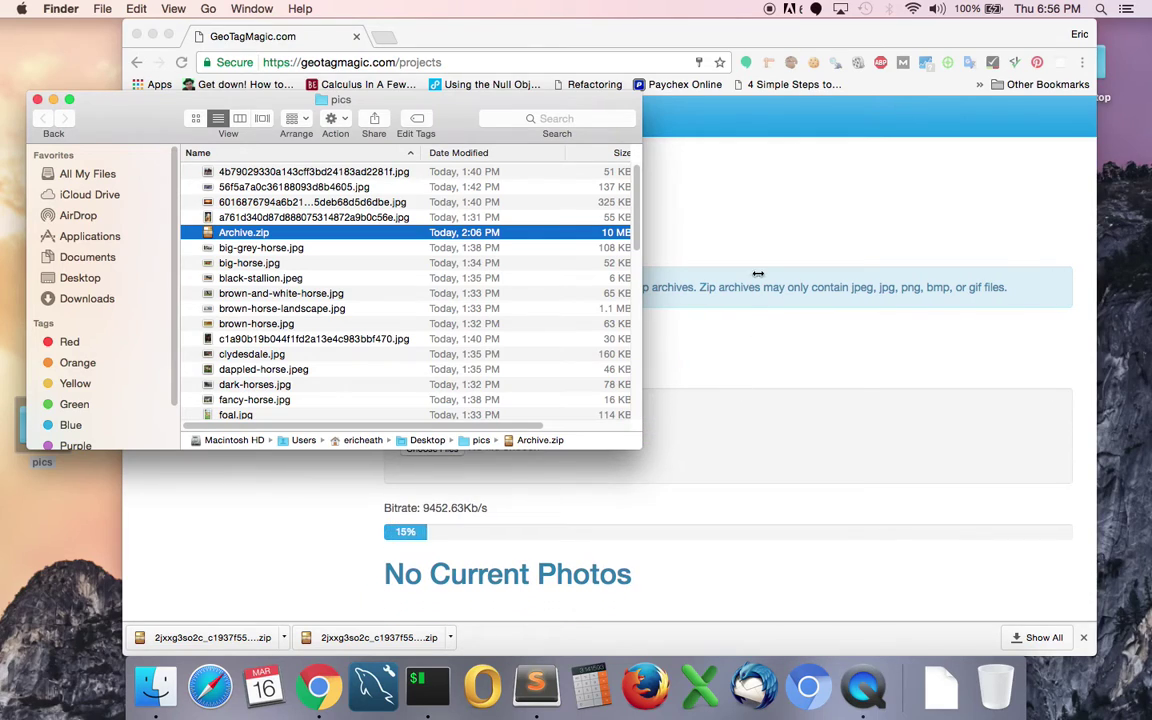
left_click(758, 273)
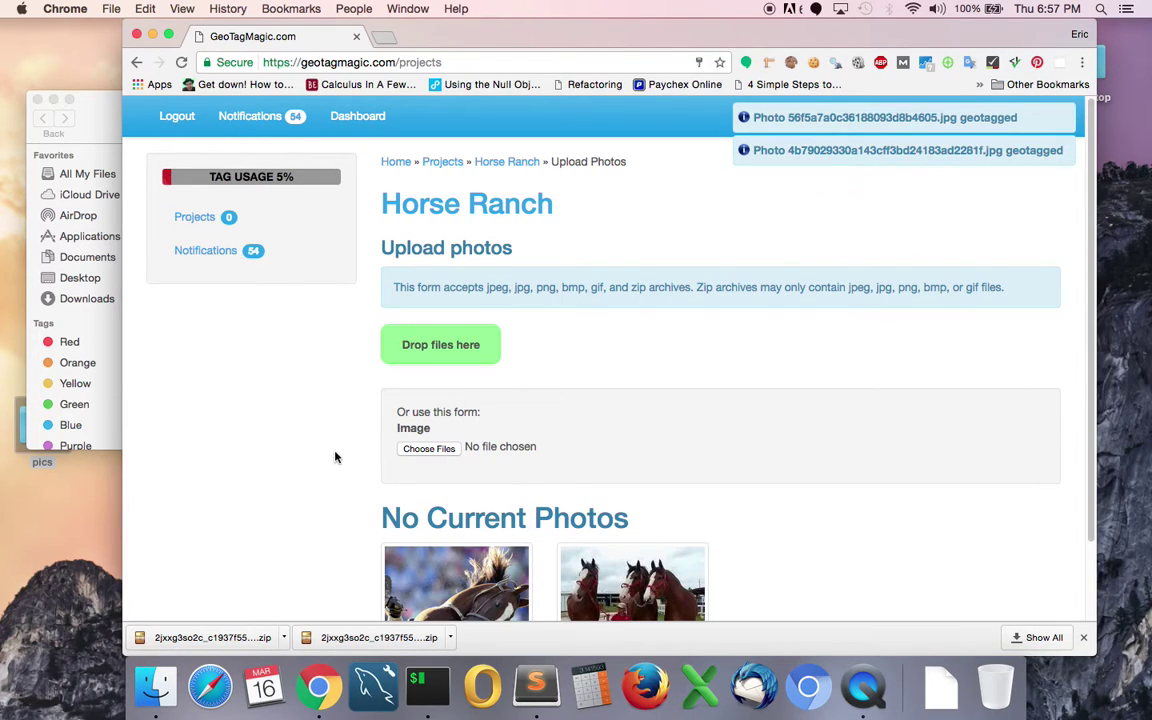
- Scroll the Upload Photos page while the Archive.zip horse photos fill the grid and get geotagged
scroll(320, 457, "down", 2)
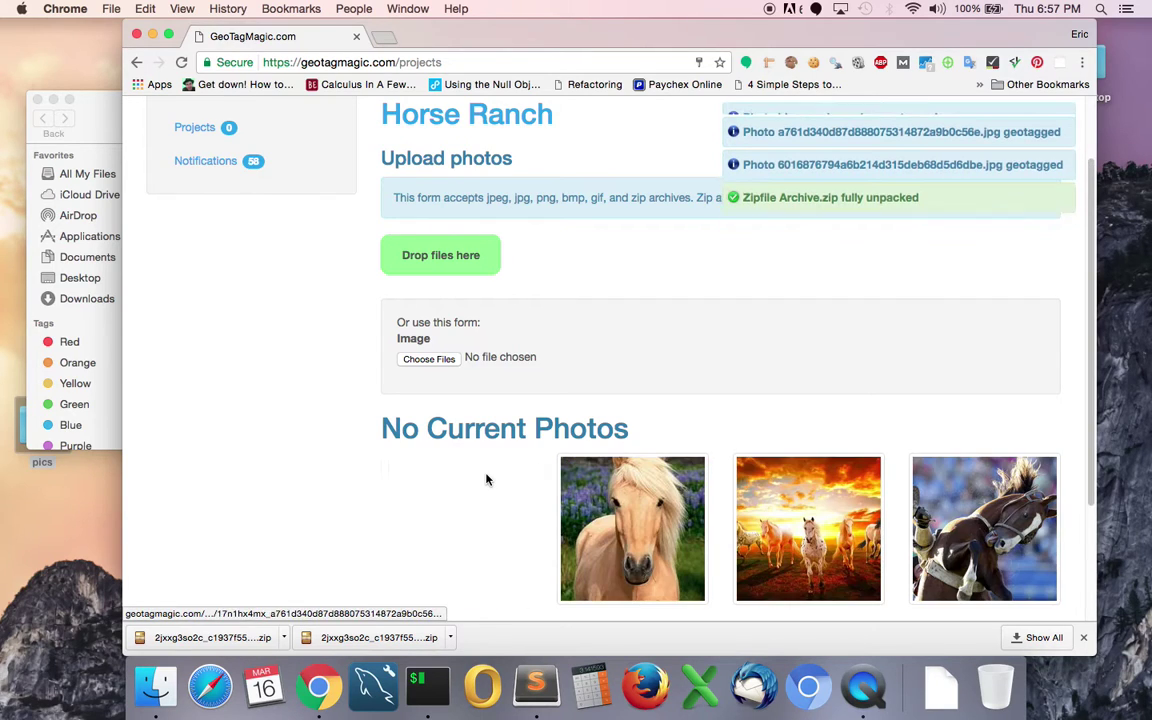
scroll(487, 481, "down", 2)
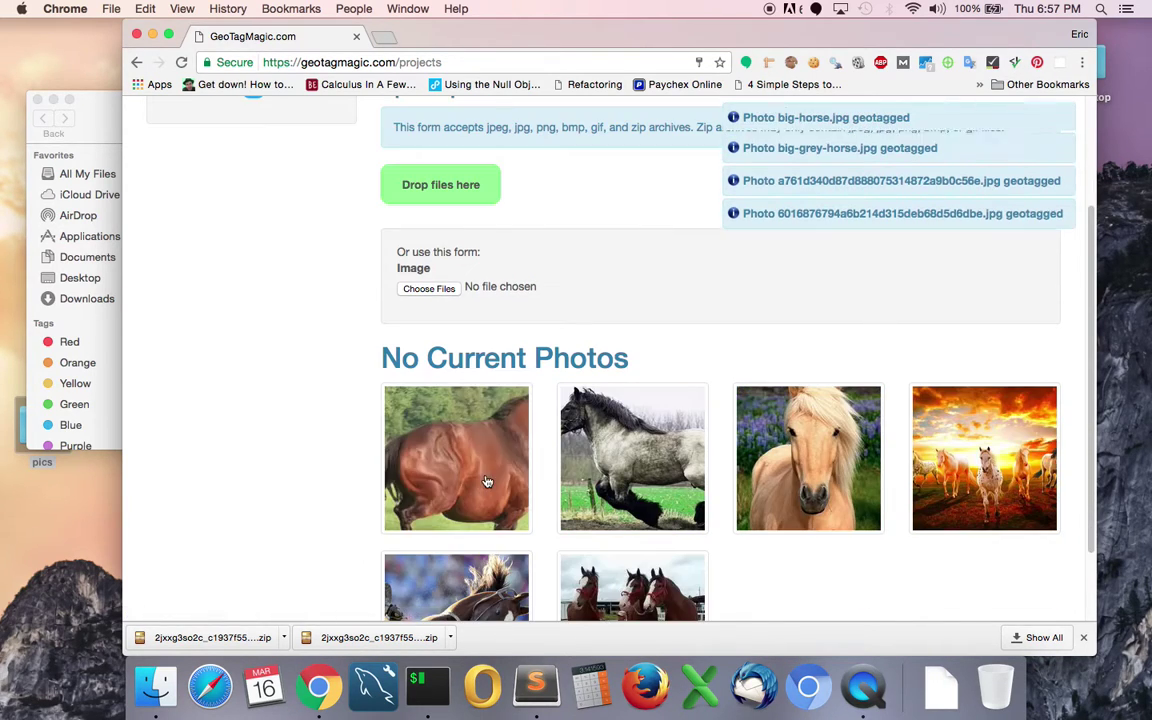
scroll(487, 481, "down", 2)
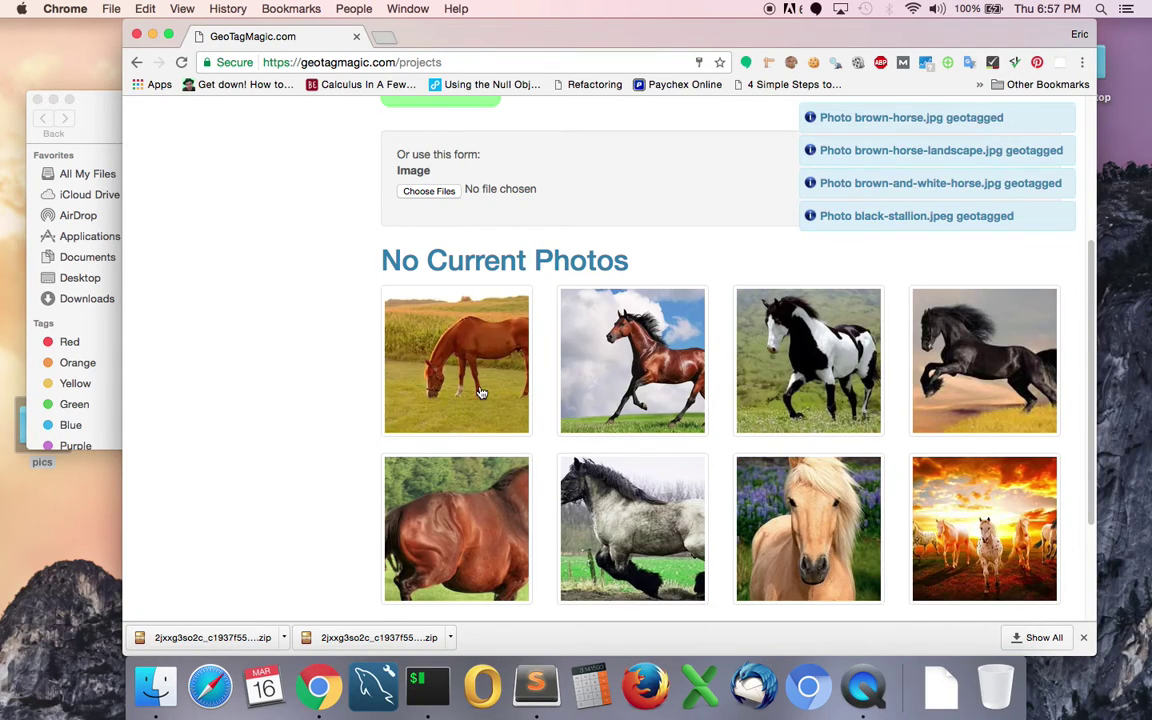
scroll(485, 391, "down", 3)
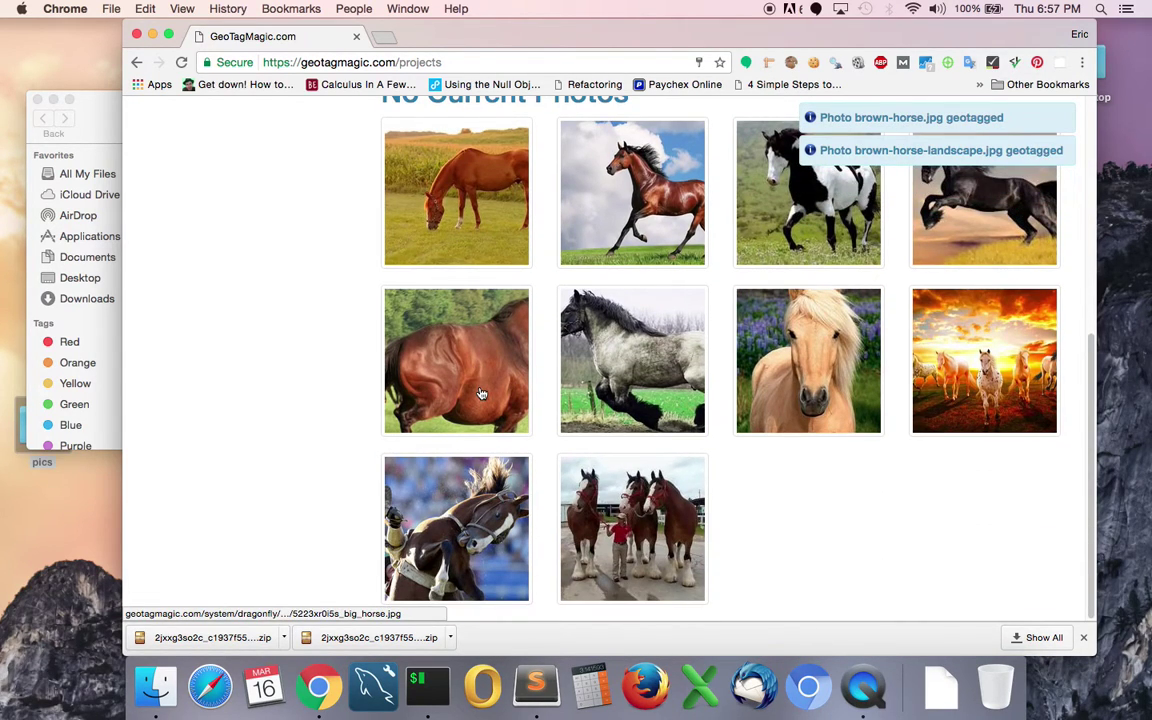
scroll(481, 393, "up", 7)
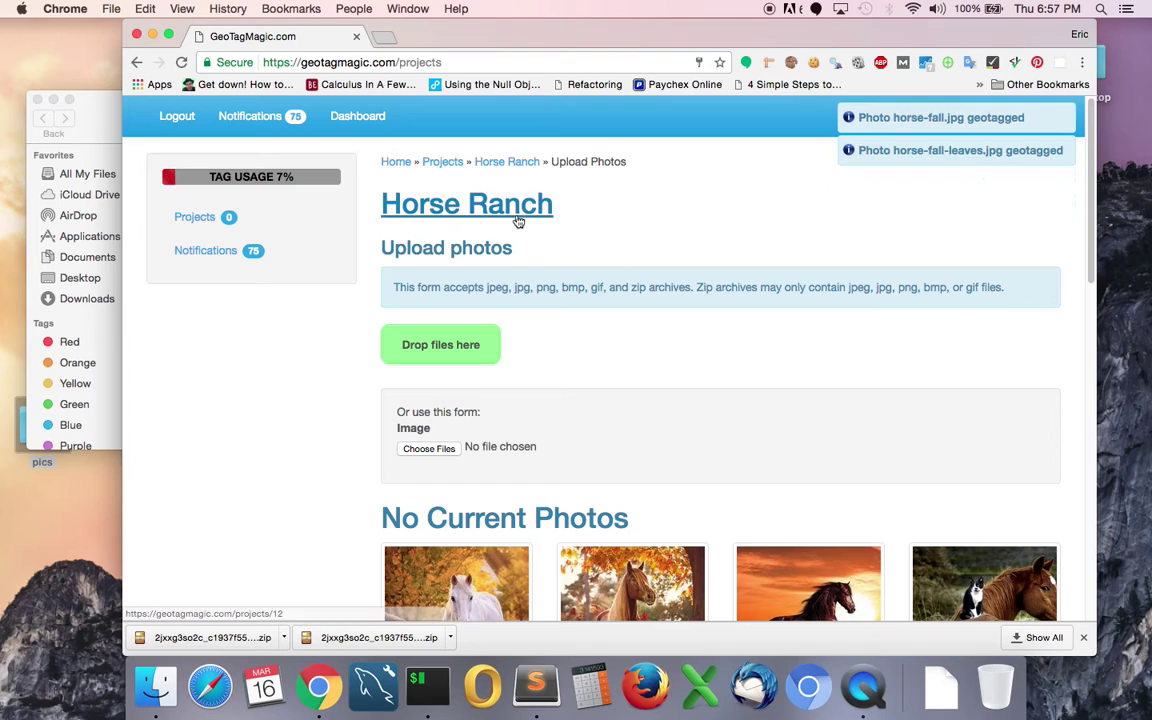
scroll(684, 194, "down", 15)
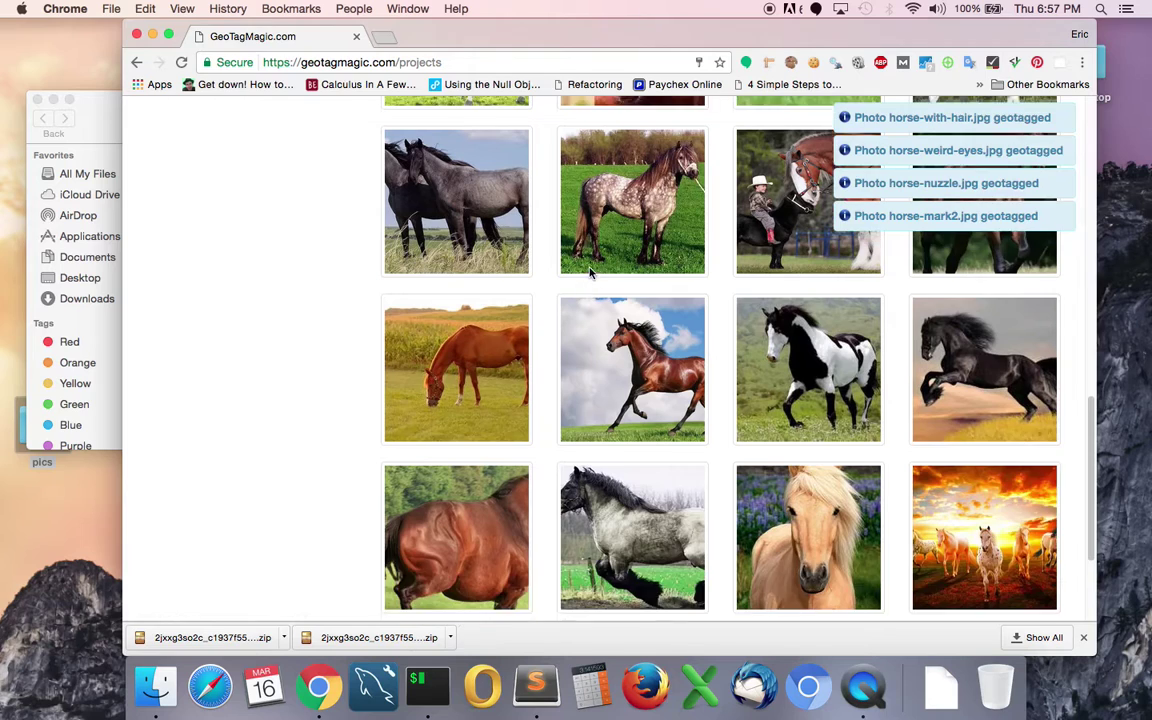
scroll(590, 272, "up", 10)
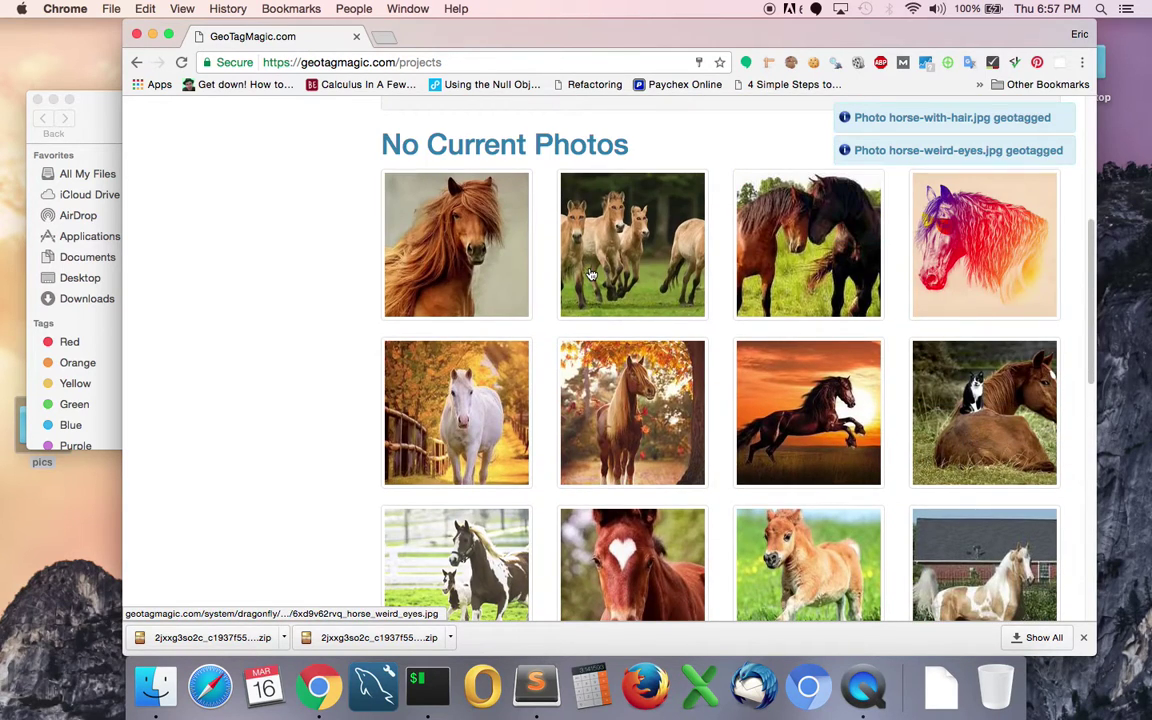
scroll(590, 272, "up", 5)
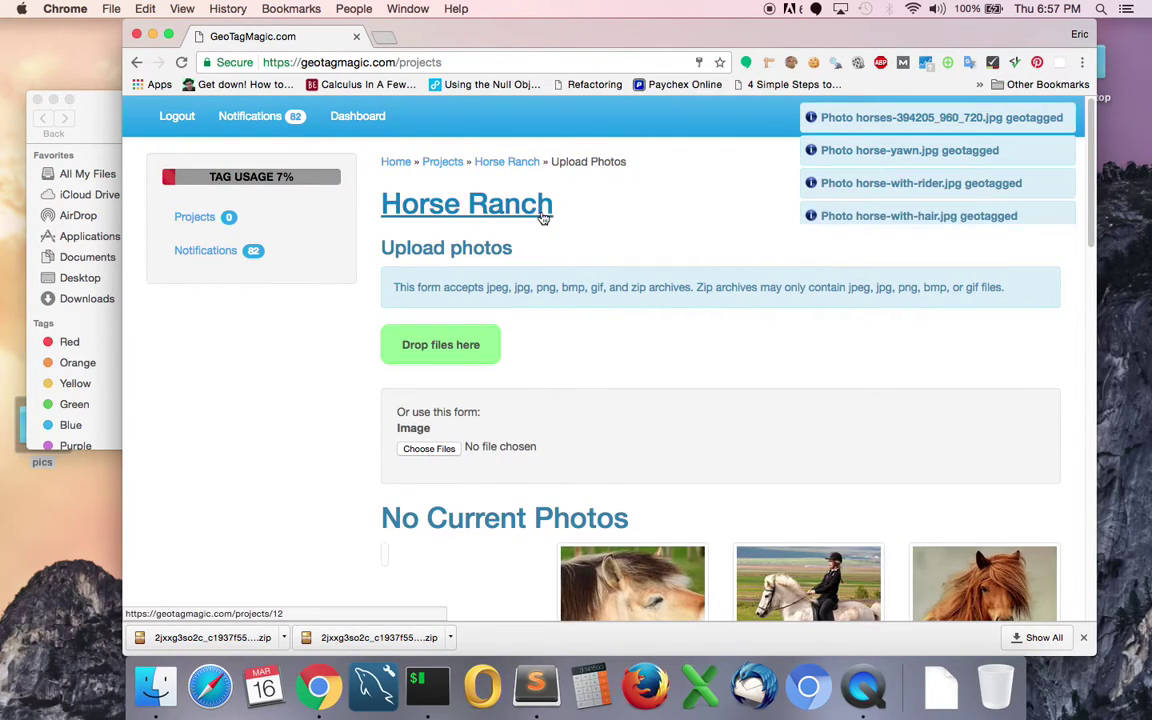
- Go to the Horse Ranch project page and center the Tagged Locations map on the Calumet photo pins
left_click(488, 162)
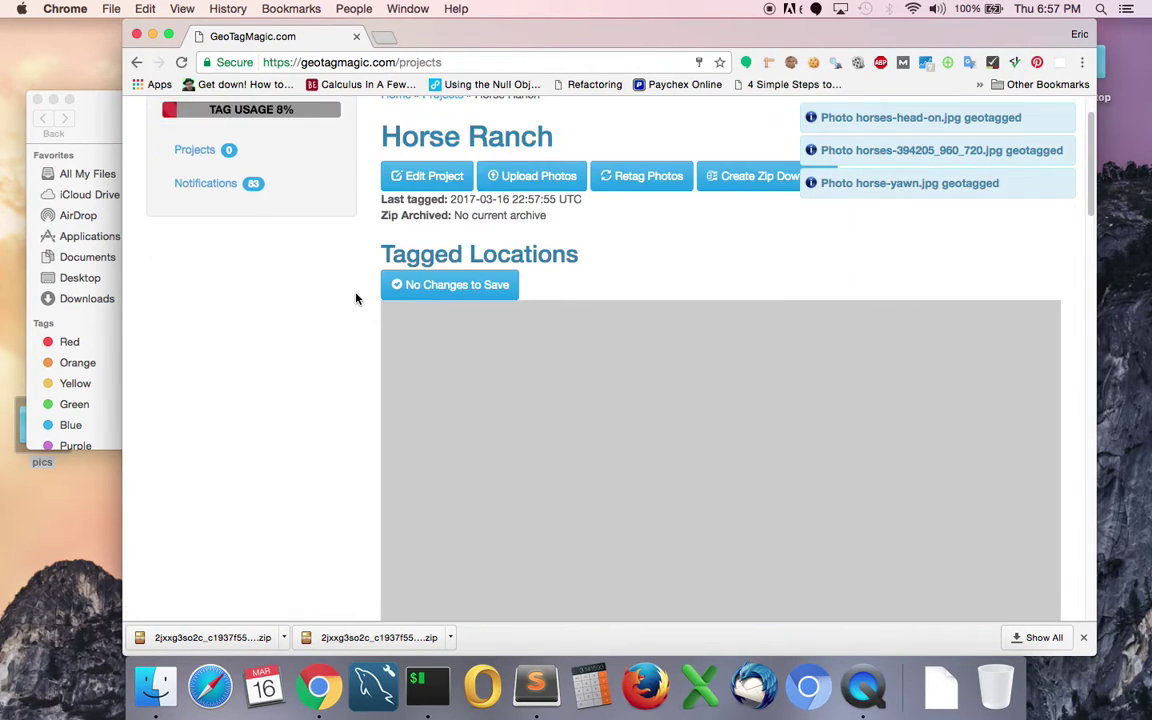
scroll(340, 297, "down", 3)
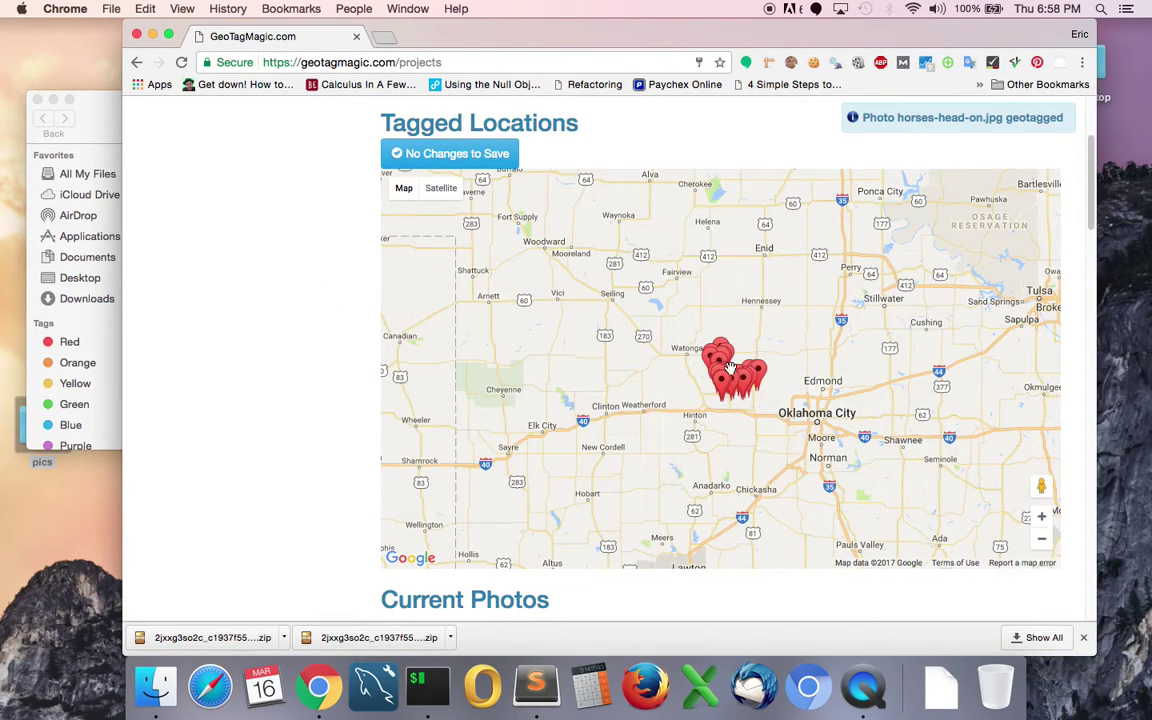
scroll(704, 393, "up", 3)
left_click_drag(704, 393, 716, 296)
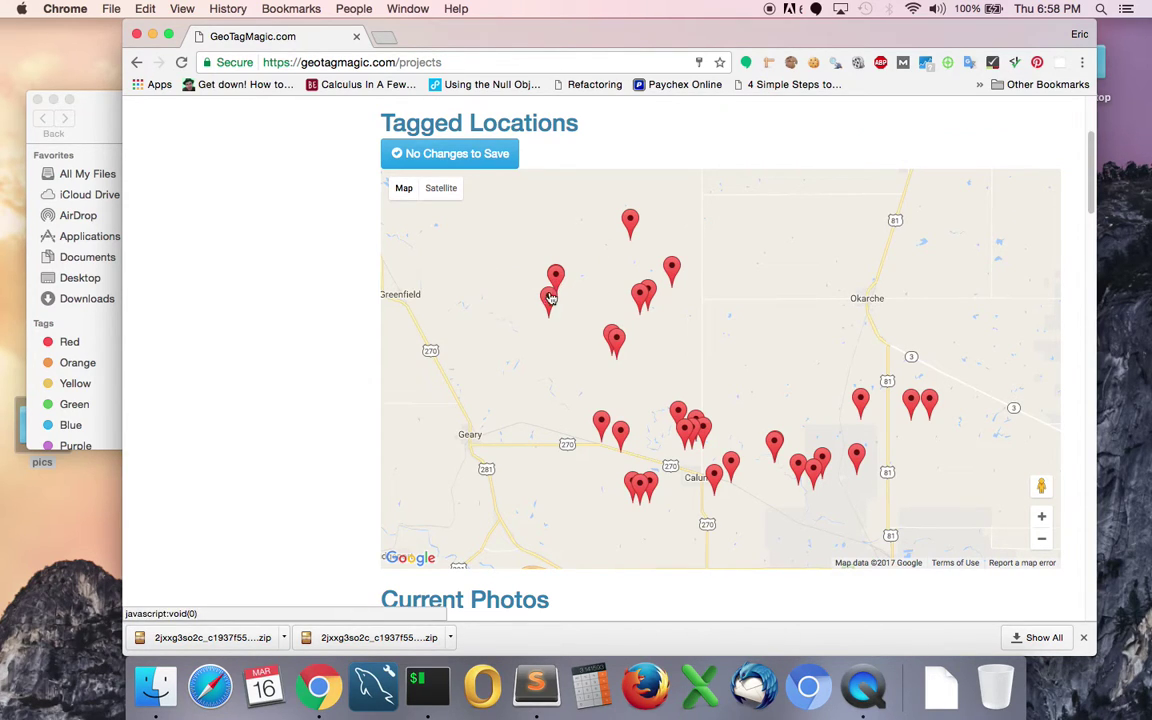
- Browse the Horse Ranch photo grid and queue the photos with Create Zip Download
scroll(546, 296, "up", 3)
scroll(548, 295, "down", 3)
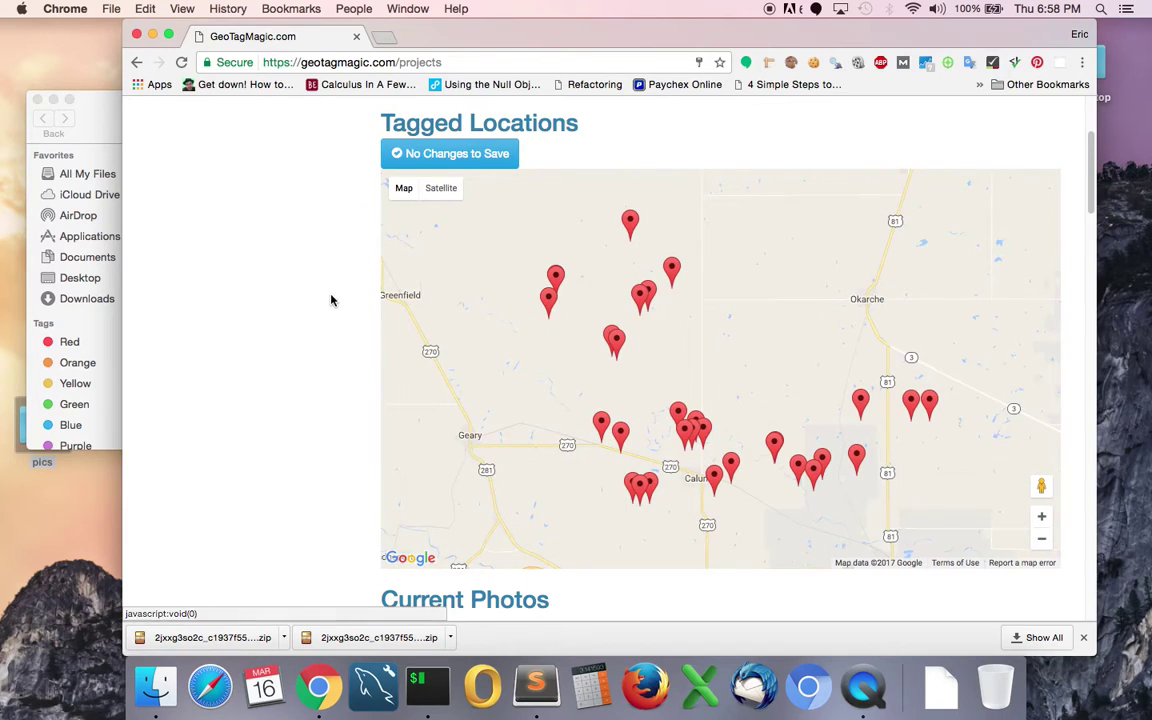
scroll(323, 304, "up", 3)
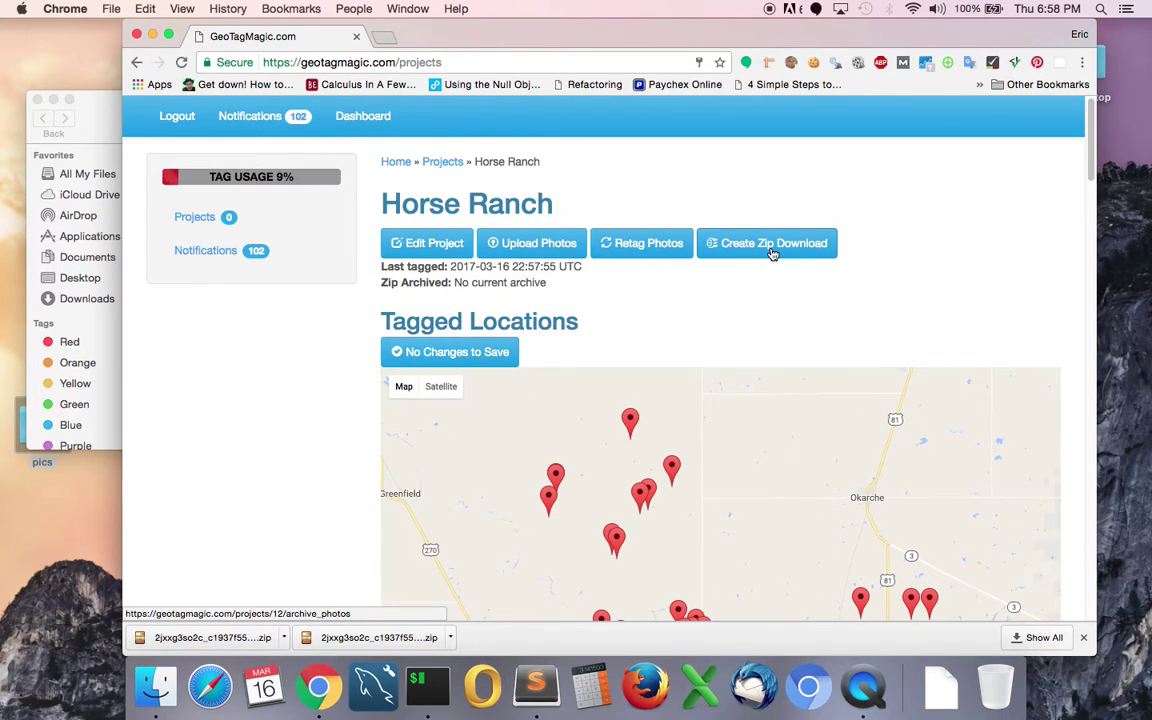
scroll(265, 359, "down", 1)
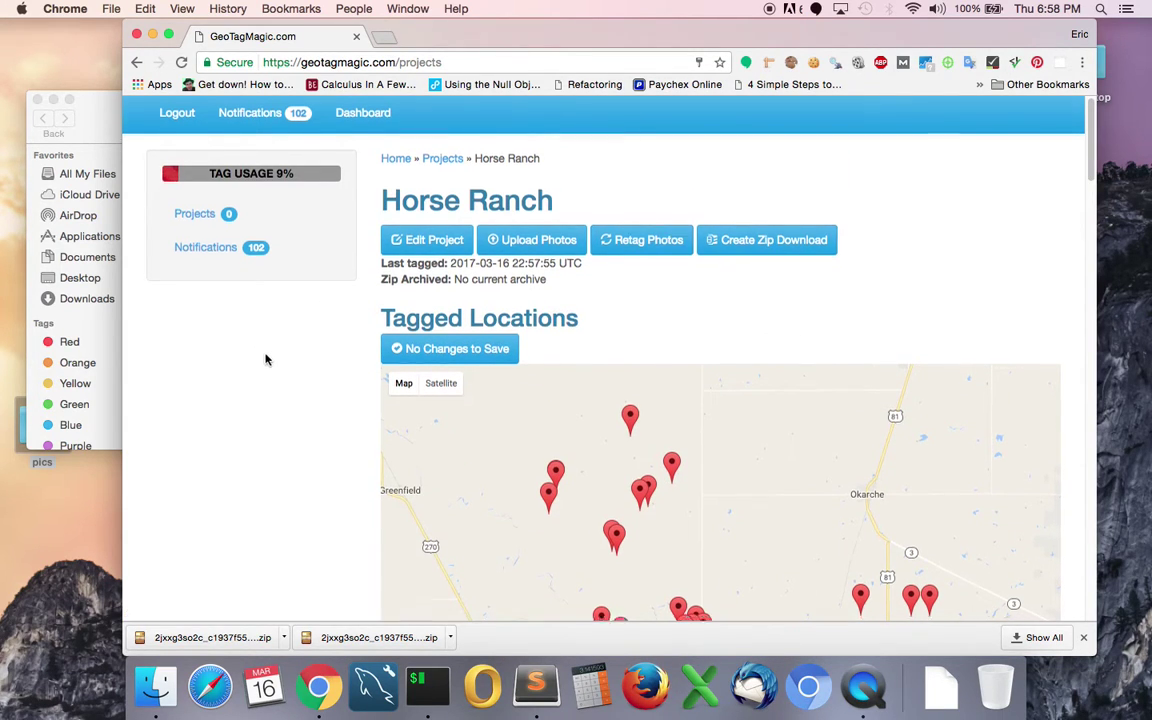
scroll(270, 359, "down", 10)
scroll(278, 360, "up", 1)
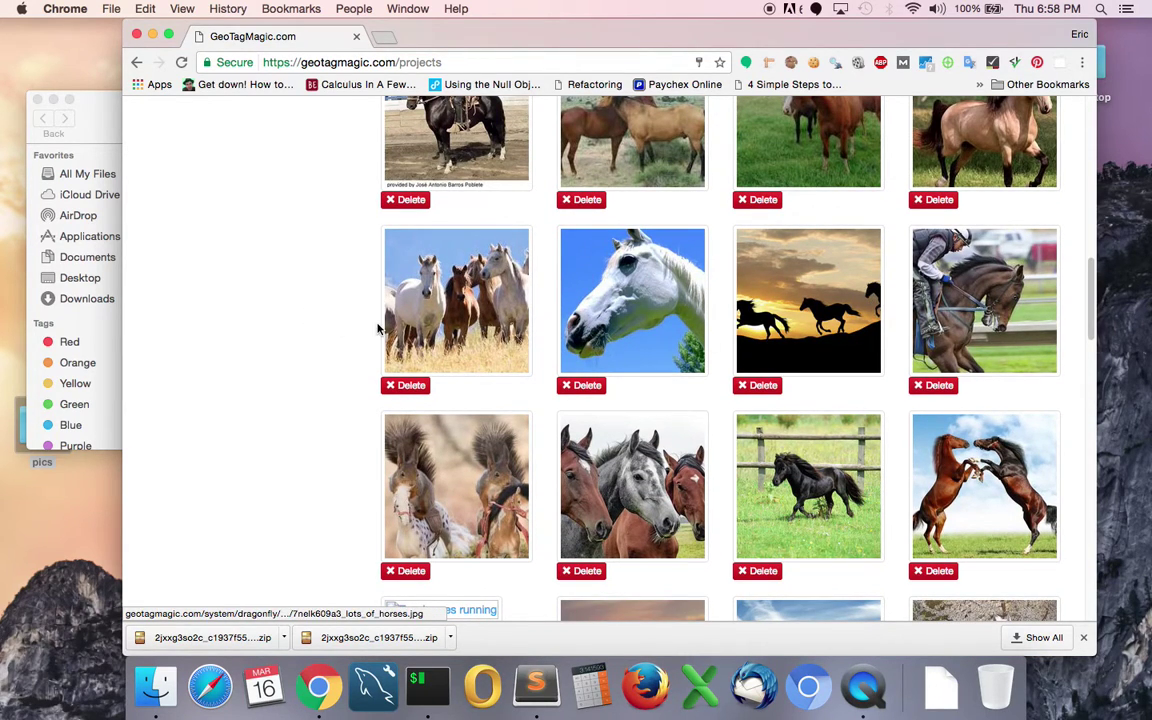
scroll(380, 328, "down", 4)
scroll(411, 327, "up", 5)
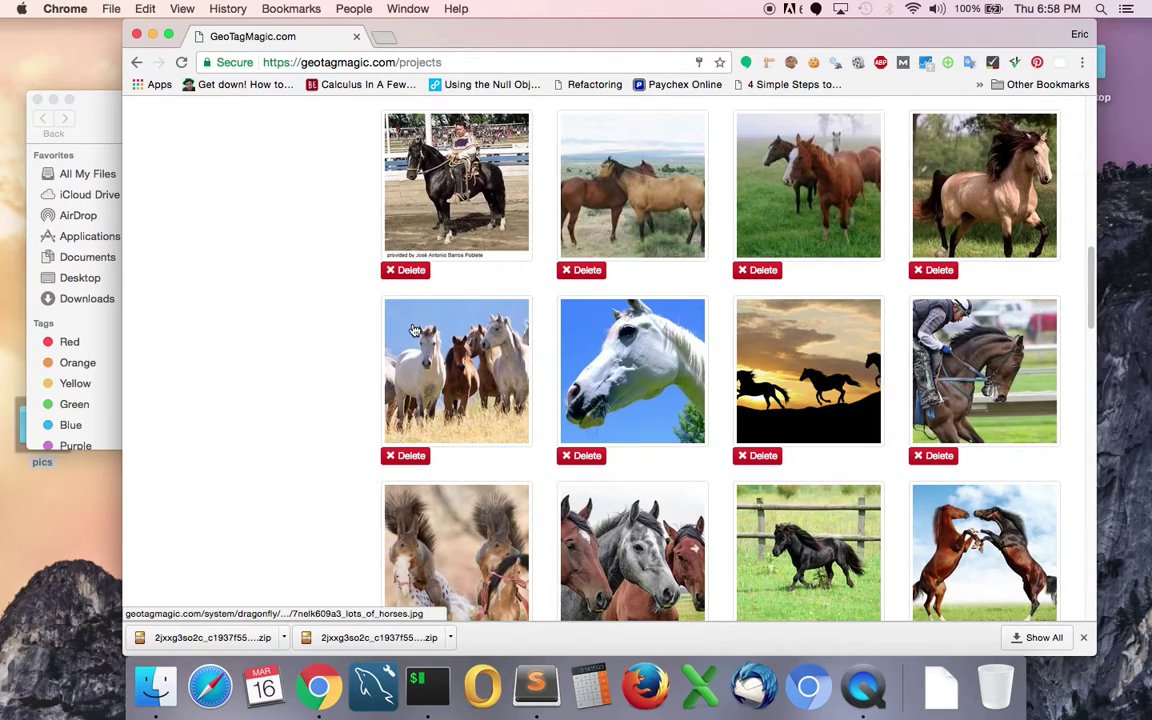
scroll(414, 330, "up", 5)
scroll(270, 346, "up", 4)
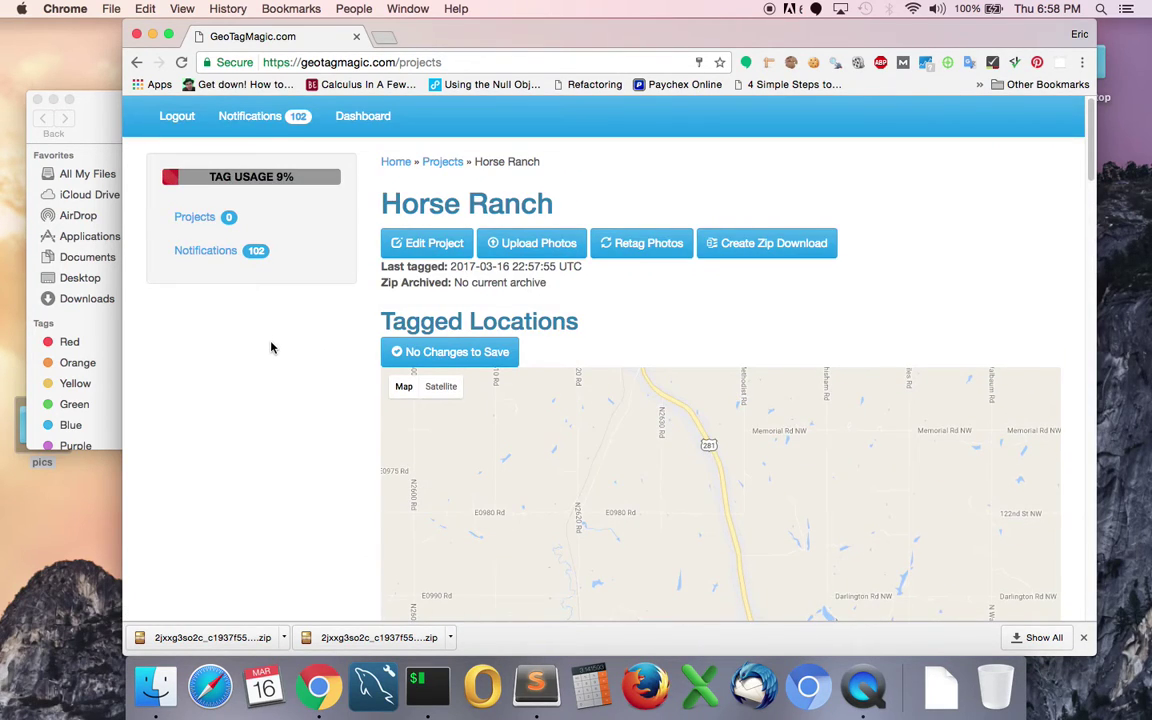
left_click(744, 250)
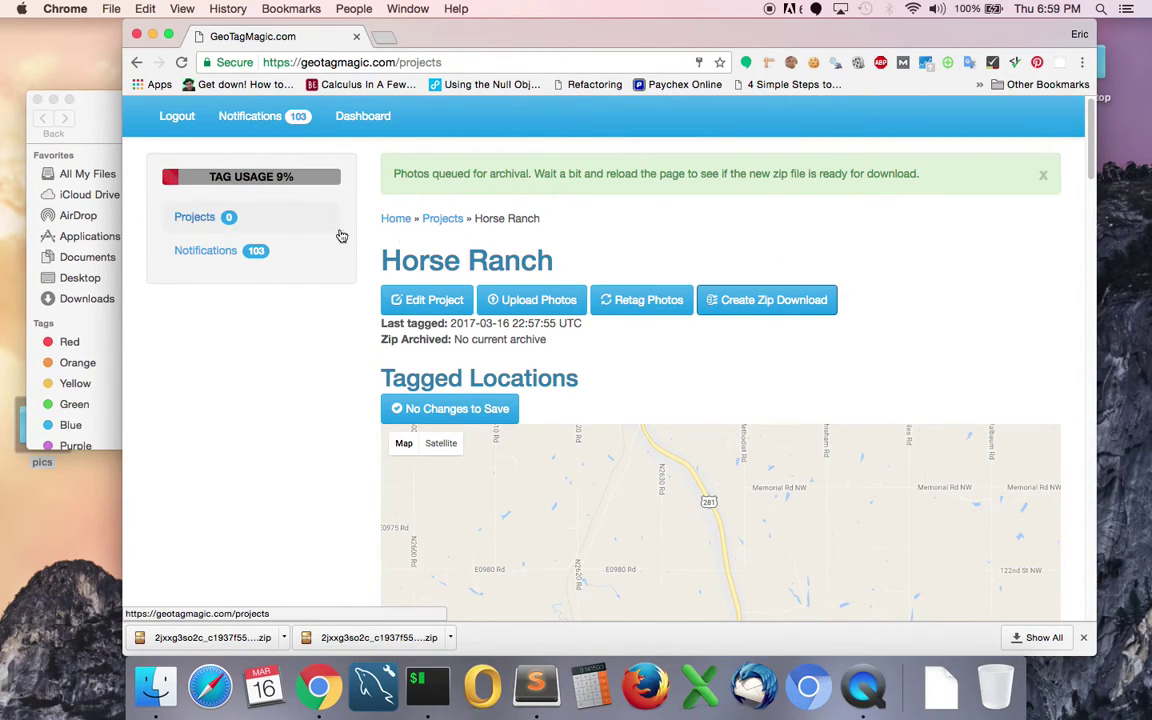
- Return to Horse Ranch via the project list, download its 9.5 MB zip, and show recent downloads
left_click(443, 218)
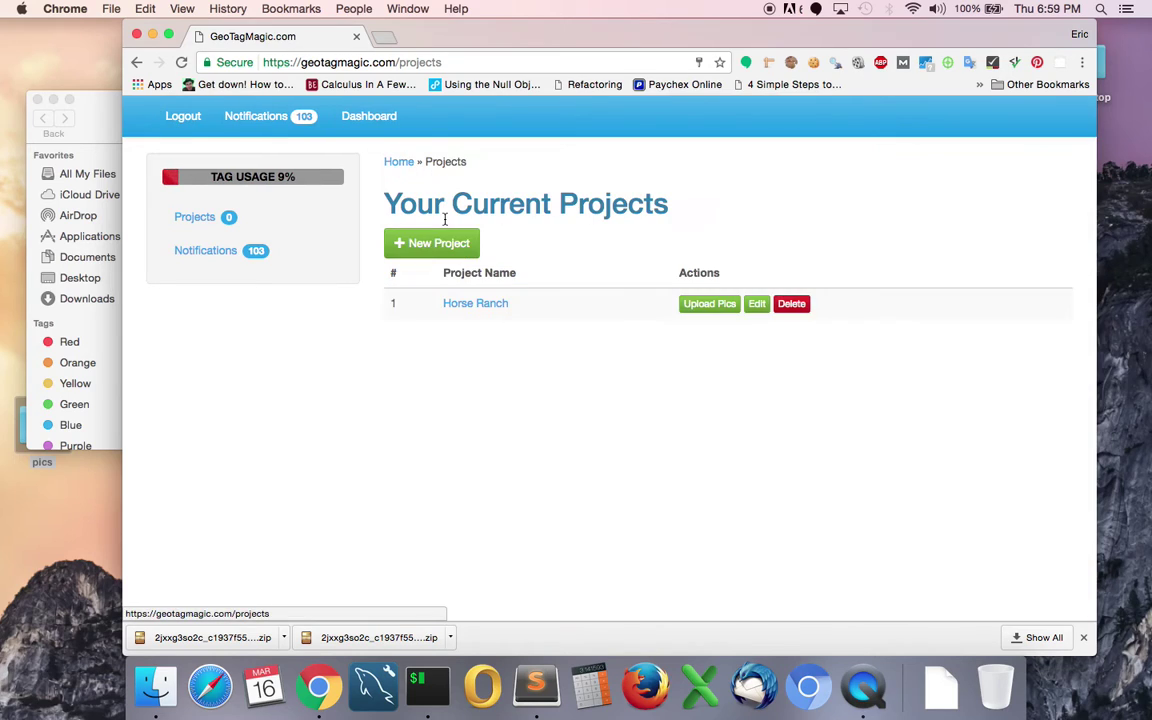
left_click(476, 305)
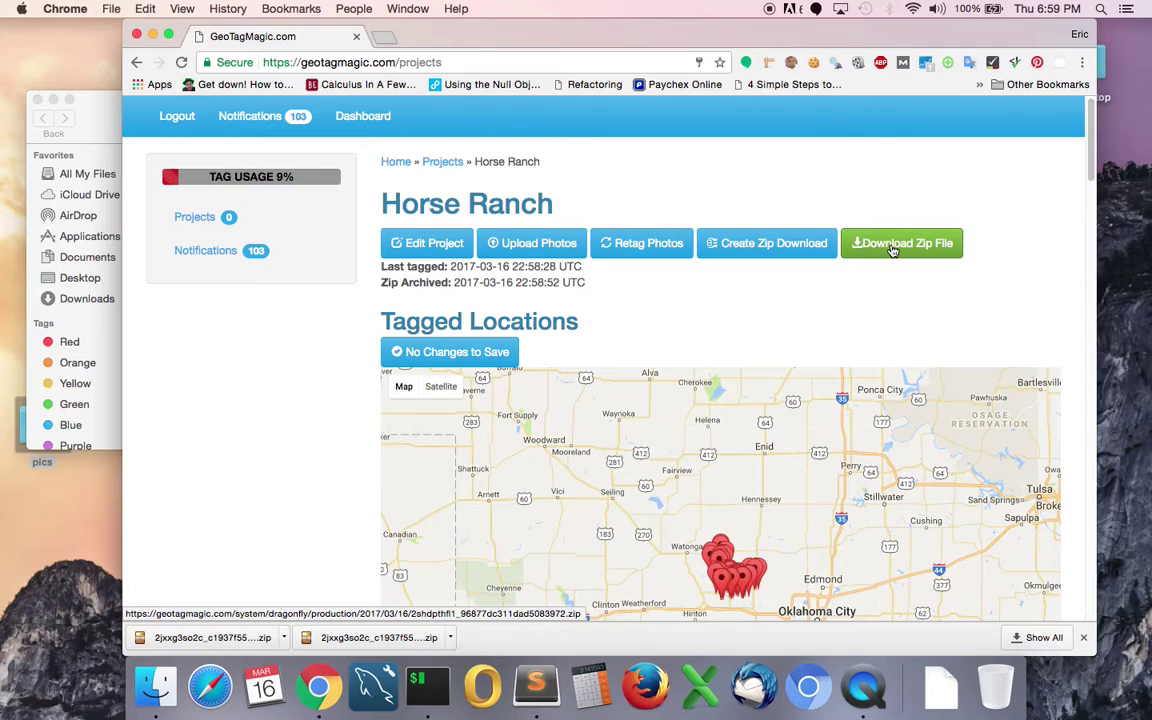
left_click(893, 247)
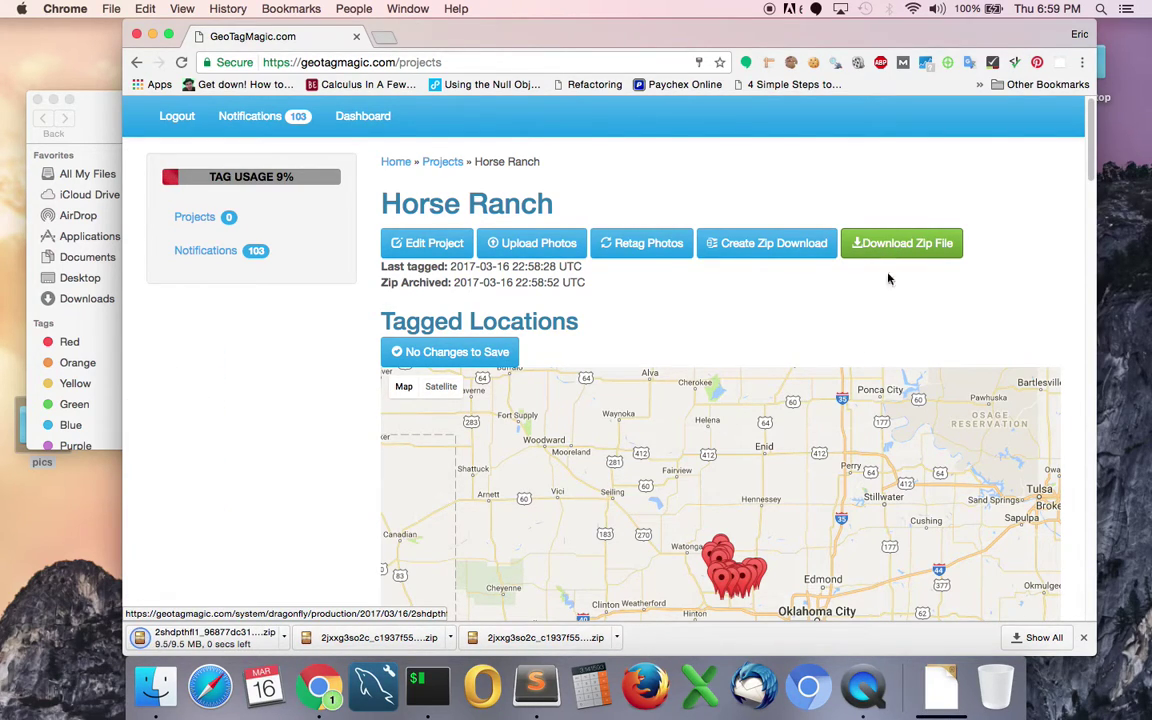
left_click(946, 686)
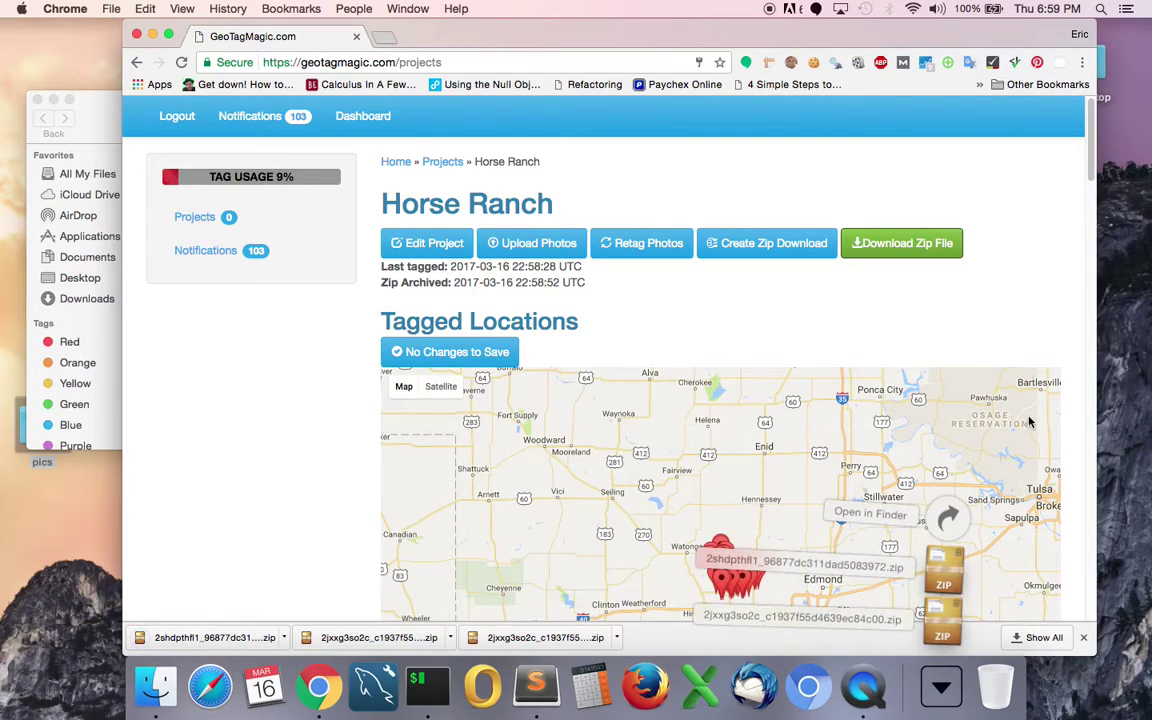
- Extract 2jxxg3so2c_c1937f55d4639ec84c00.zip in Downloads and browse the horse JPEGs like clydesdale.jpg
left_click(958, 512)
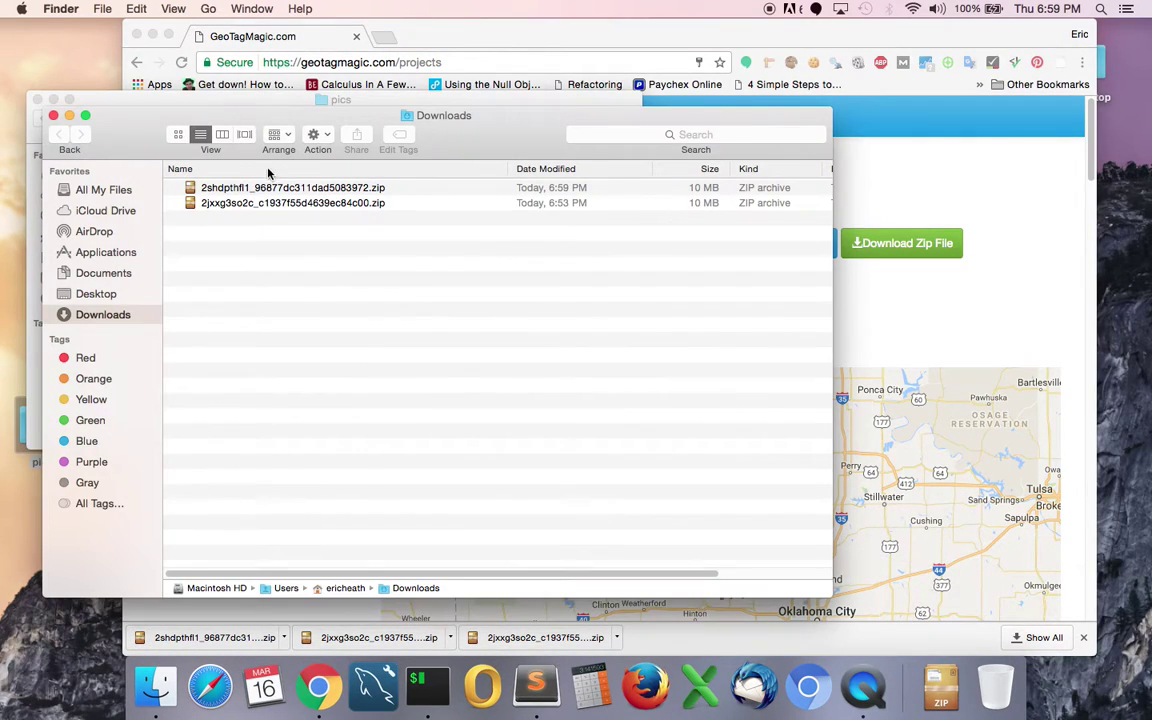
left_click(279, 203)
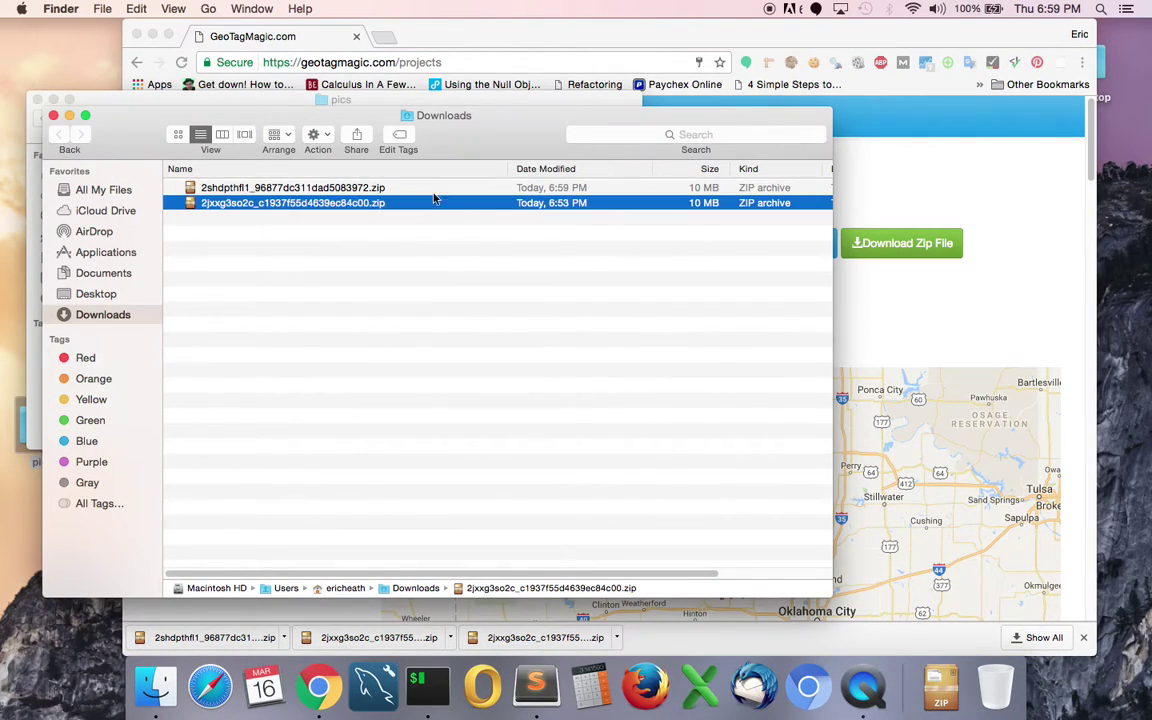
double_click(294, 205)
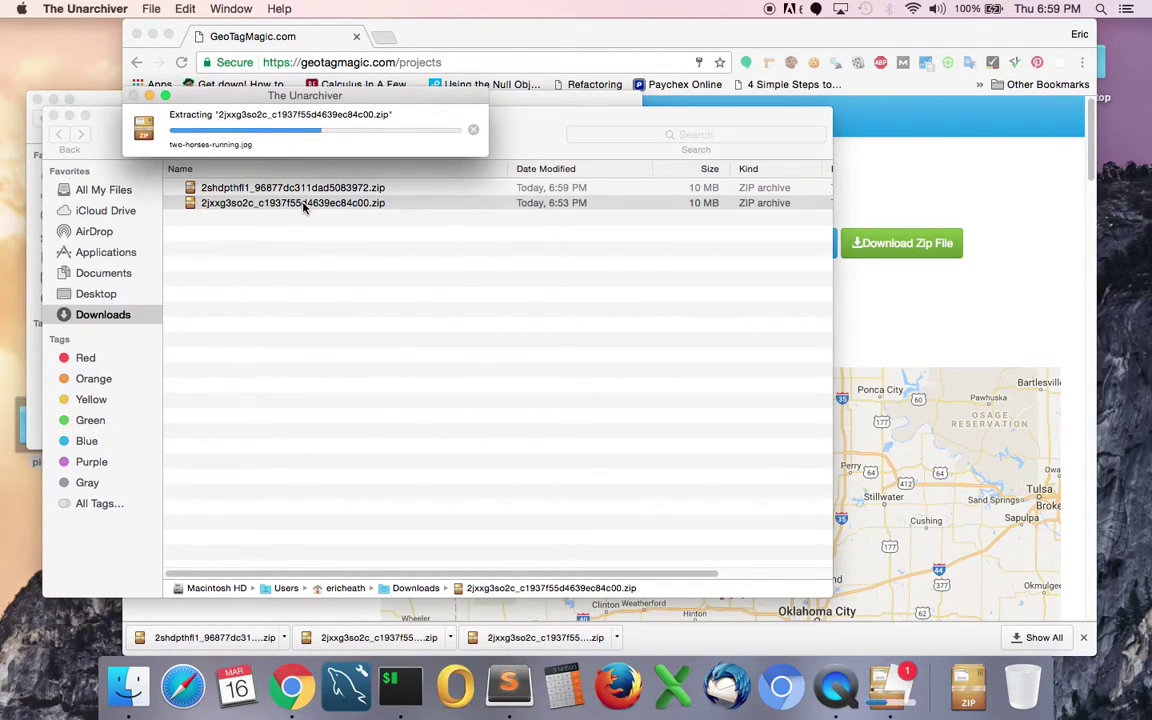
double_click(281, 187)
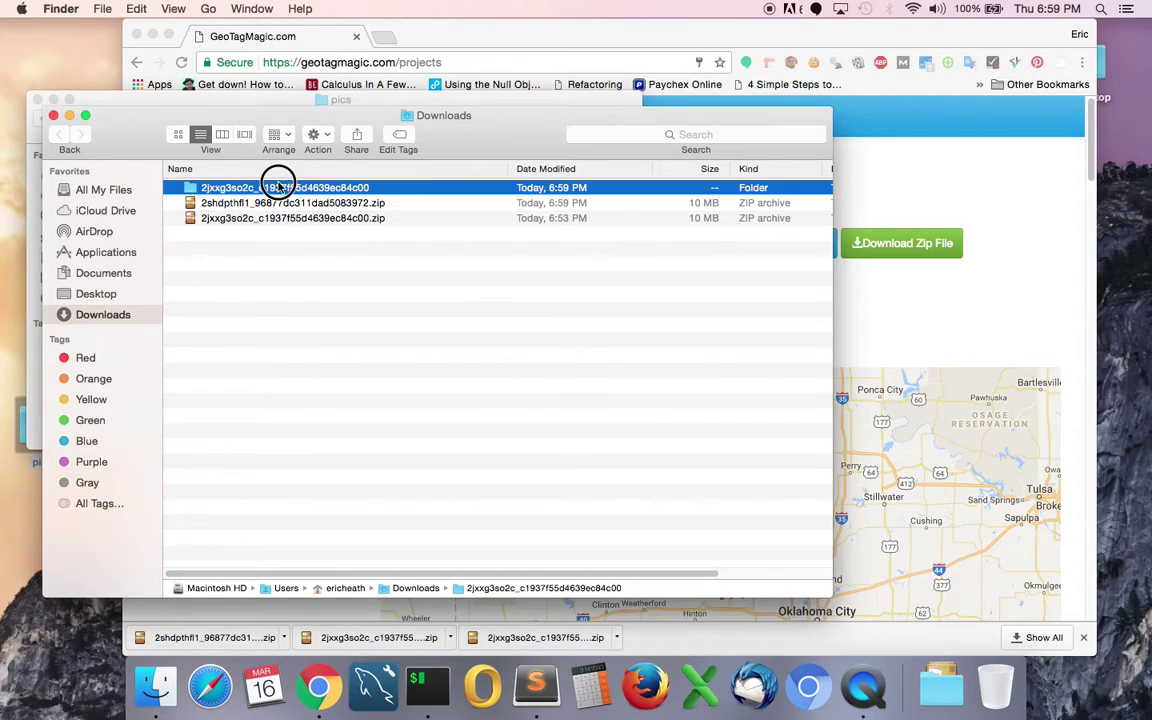
scroll(284, 257, "down", 8)
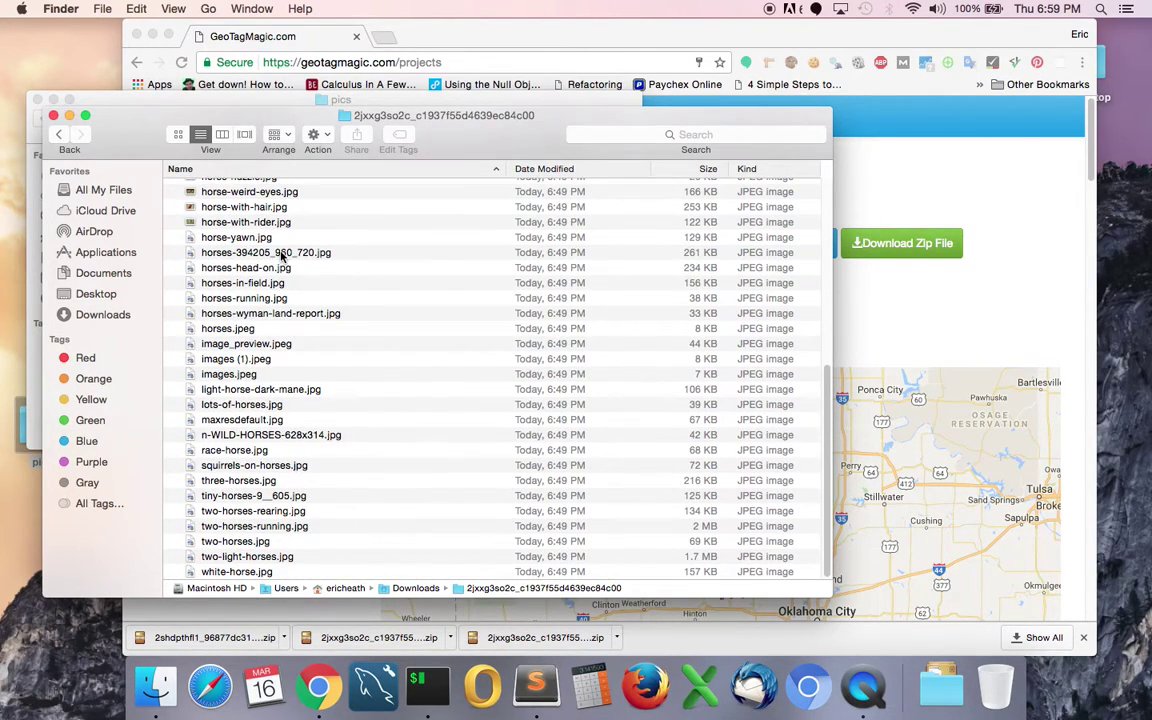
scroll(282, 257, "up", 6)
scroll(283, 258, "down", 2)
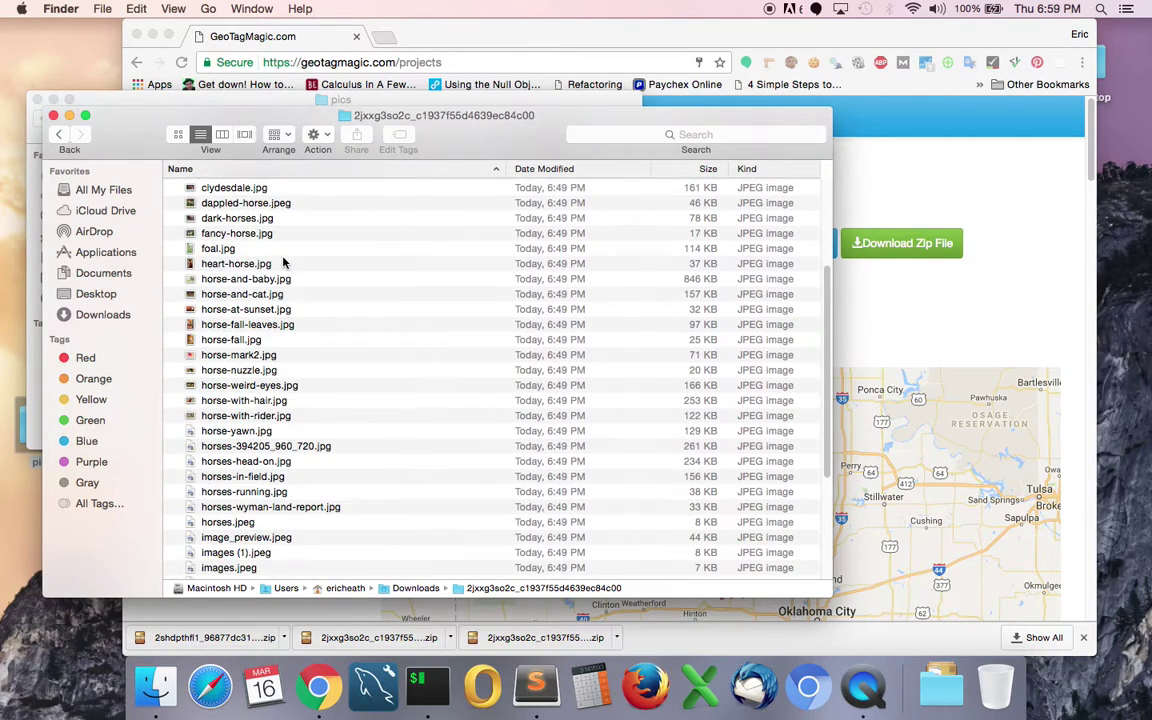